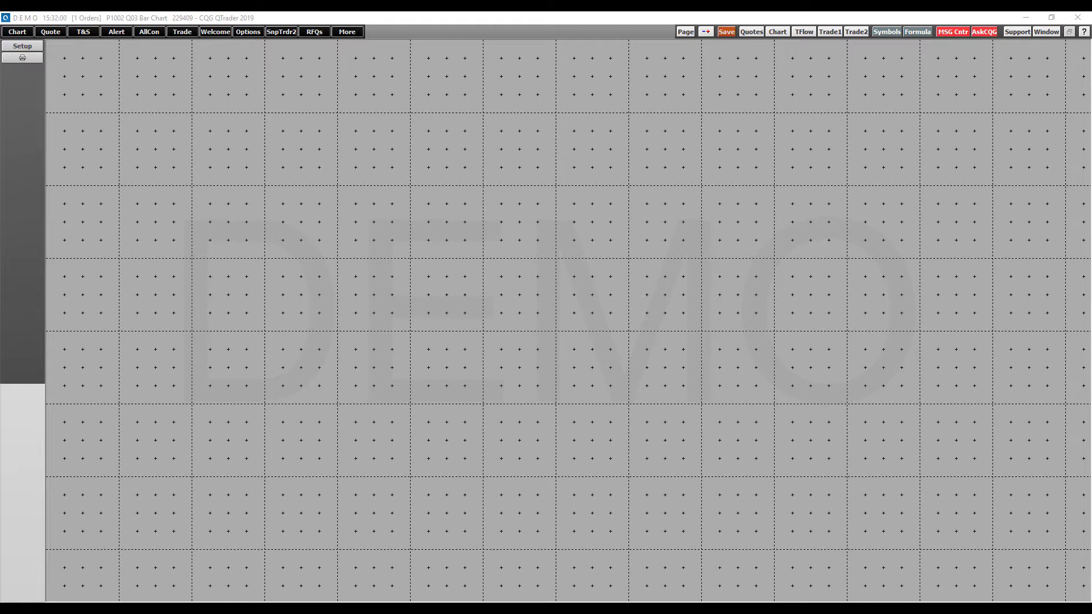
Show the GCEZ19 30-minute Gold bar chart and bring up its chart options menu
left_click(22, 36)
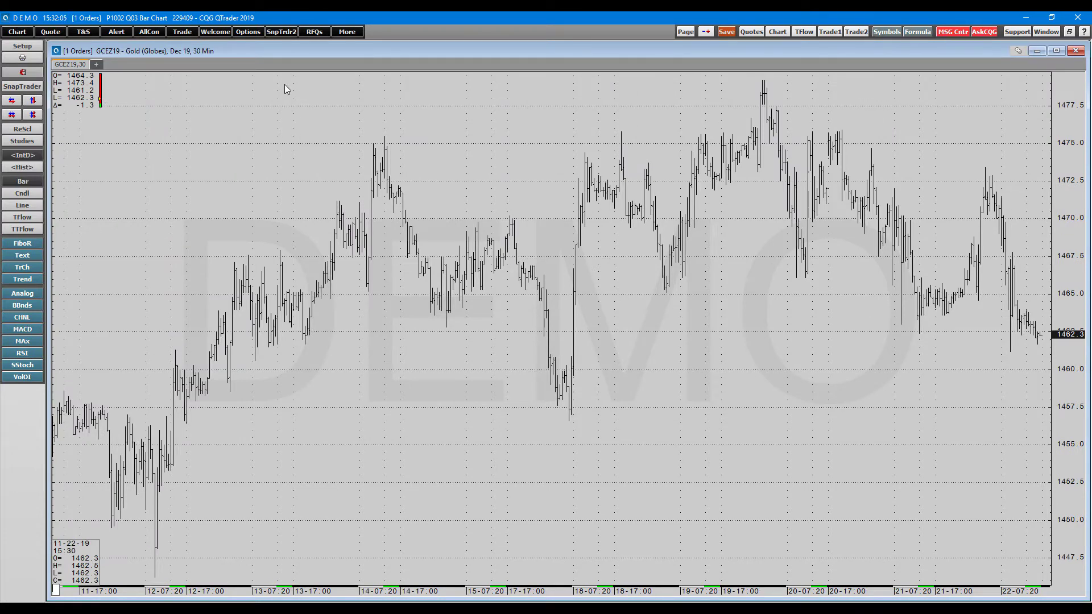
right_click(180, 134)
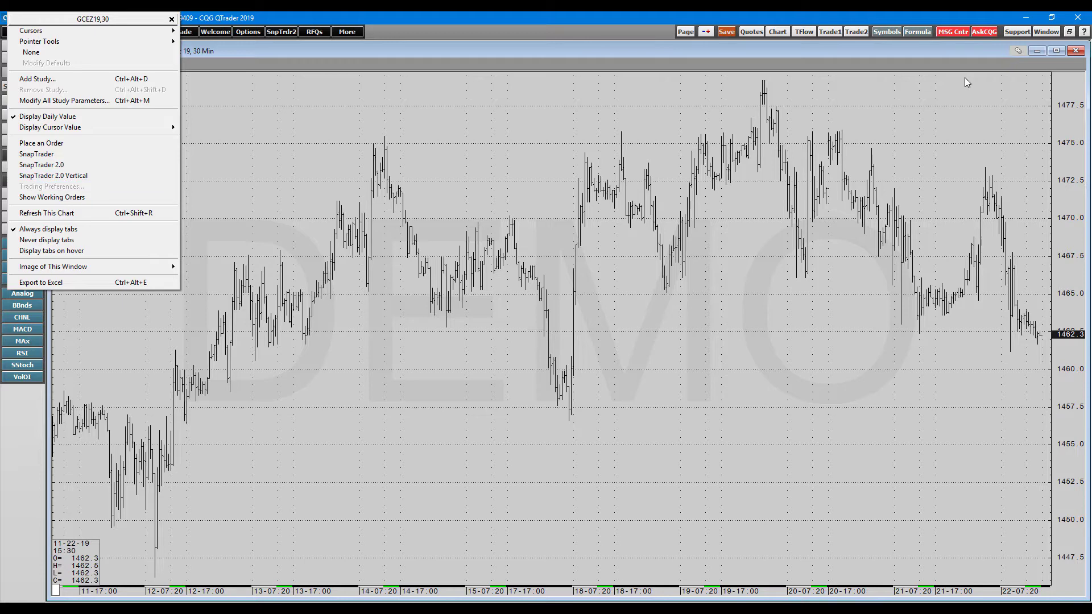
Close the plain Gold chart and add a SnapTrader chart with Order Book from the Trade menu
left_click(1076, 51)
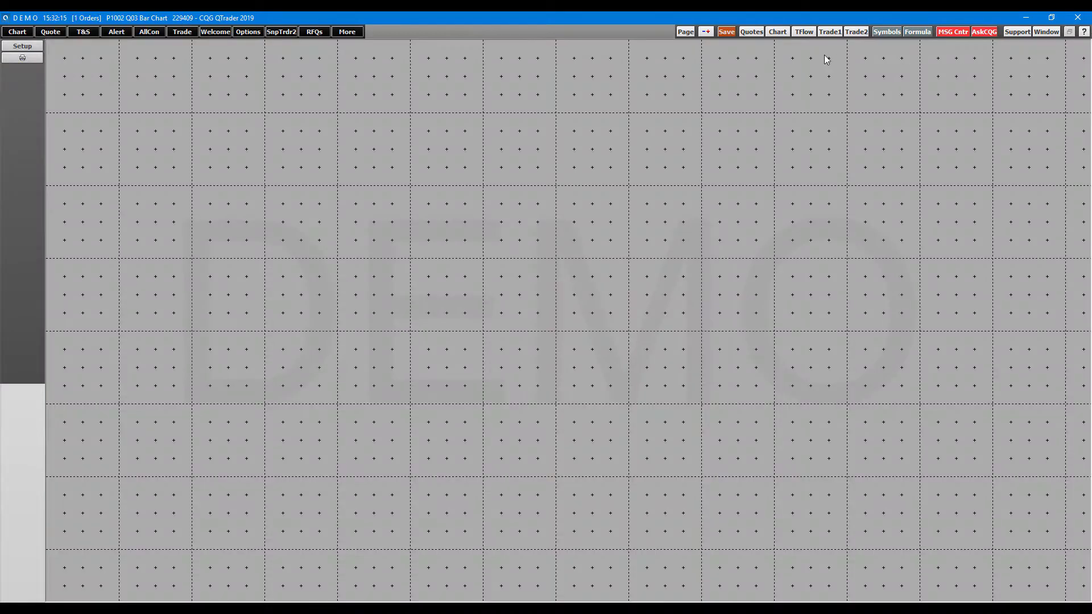
left_click(191, 33)
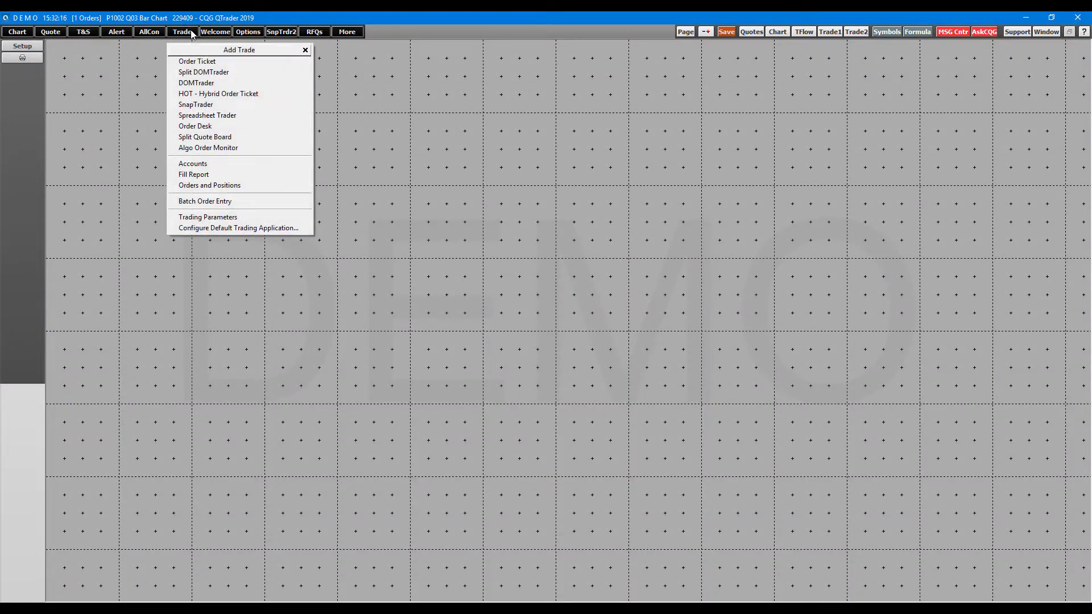
left_click(207, 107)
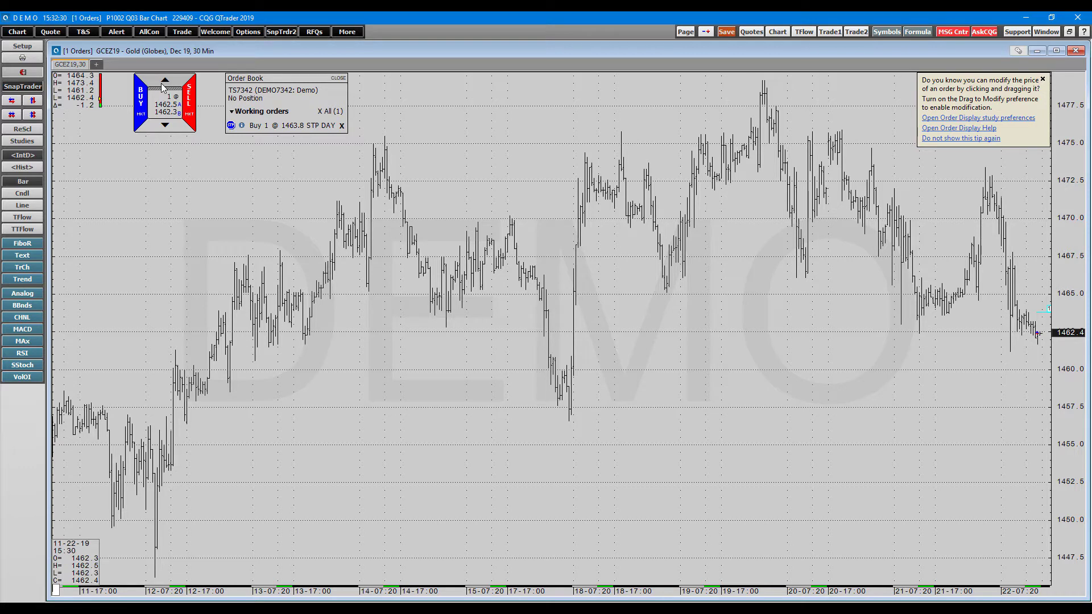
mouse_move(191, 88)
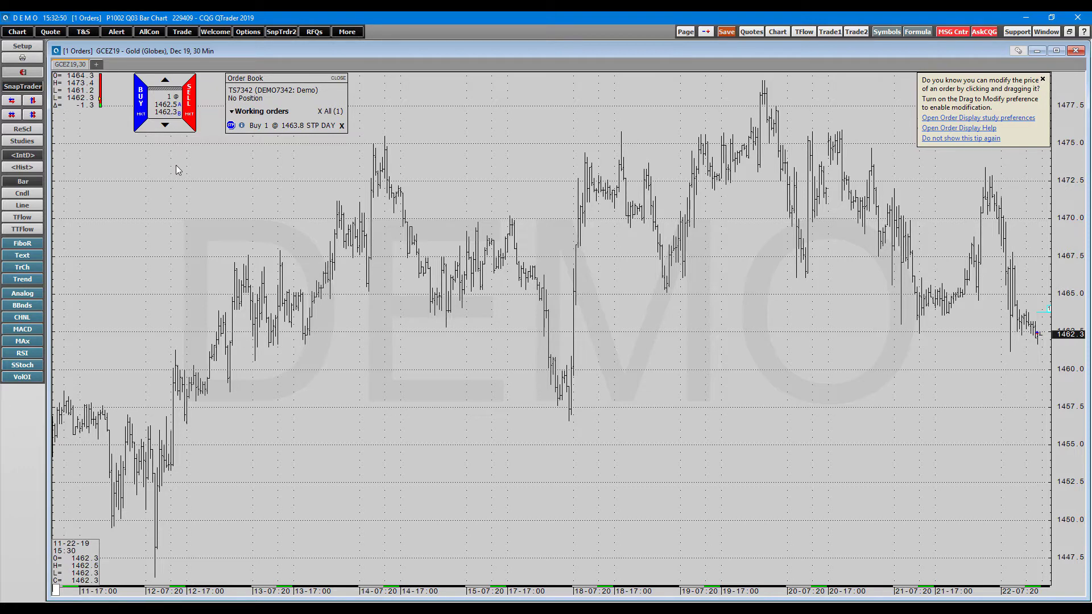
right_click(132, 165)
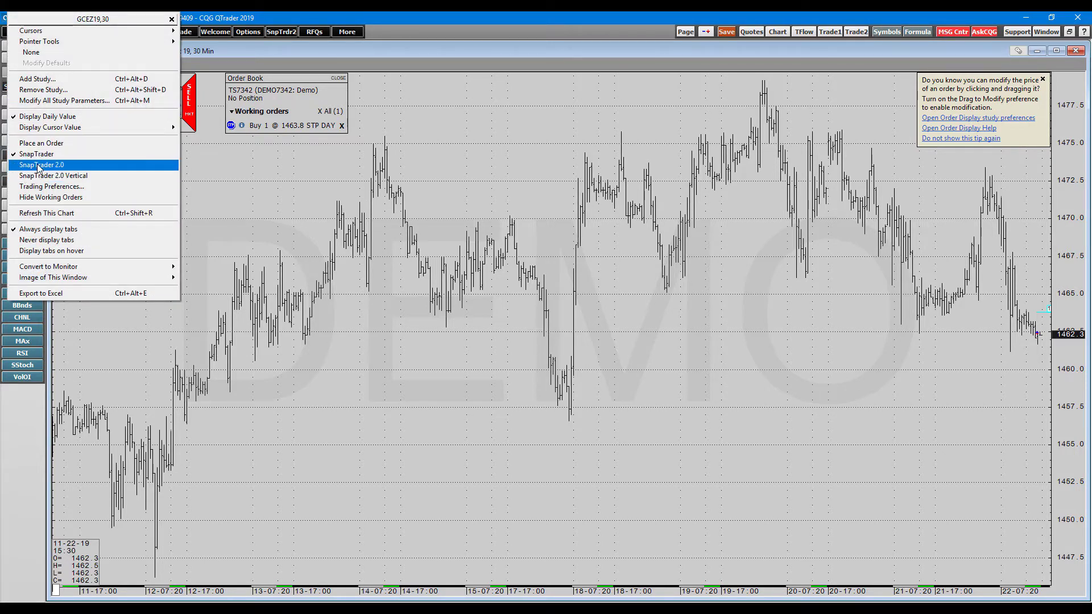
left_click(187, 152)
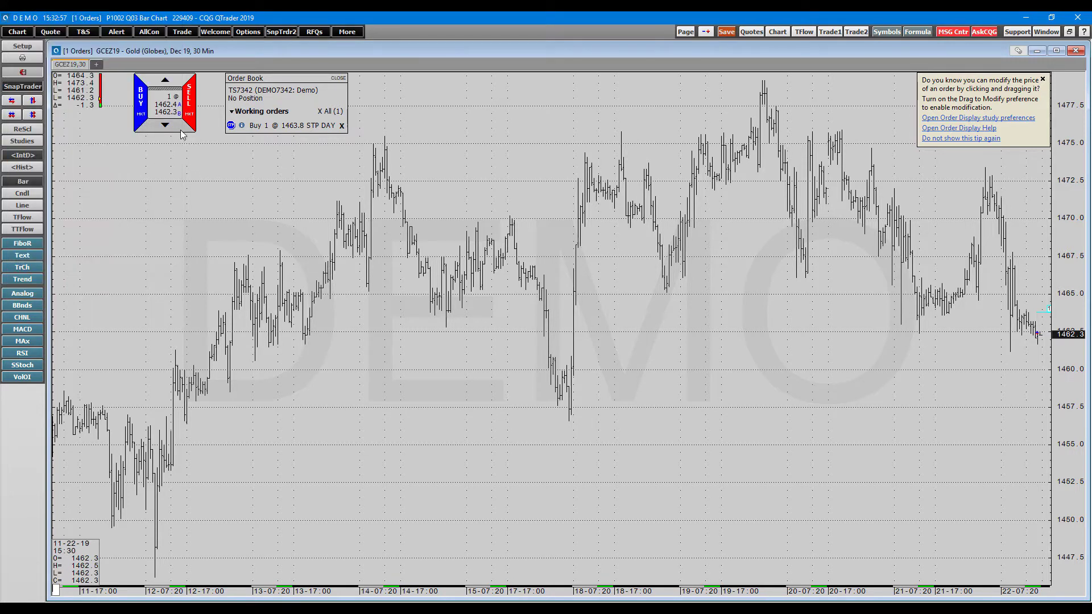
mouse_move(141, 105)
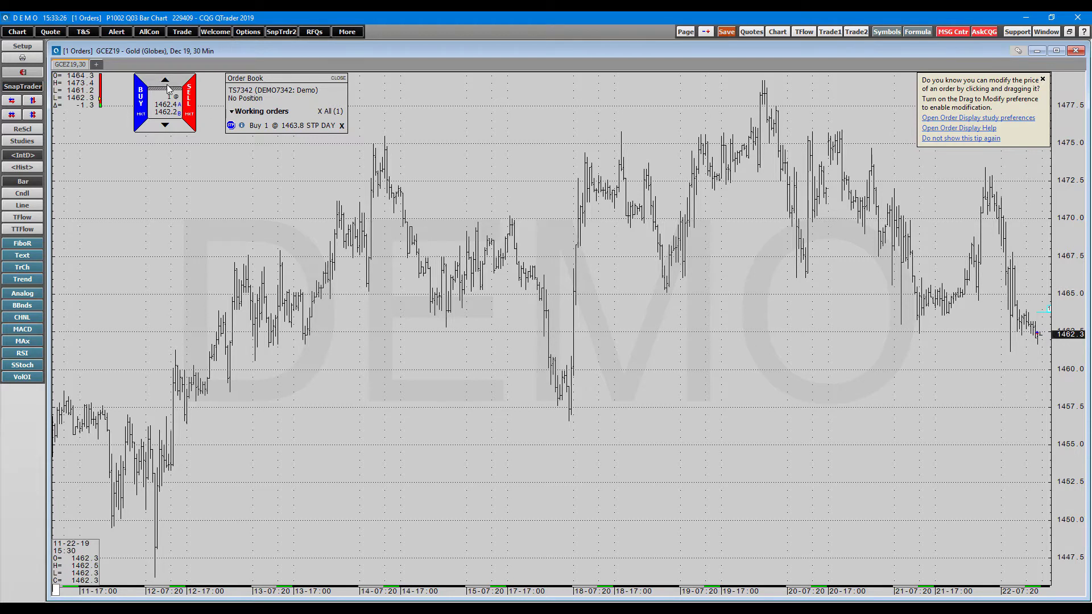
scroll(167, 87, "up", 5)
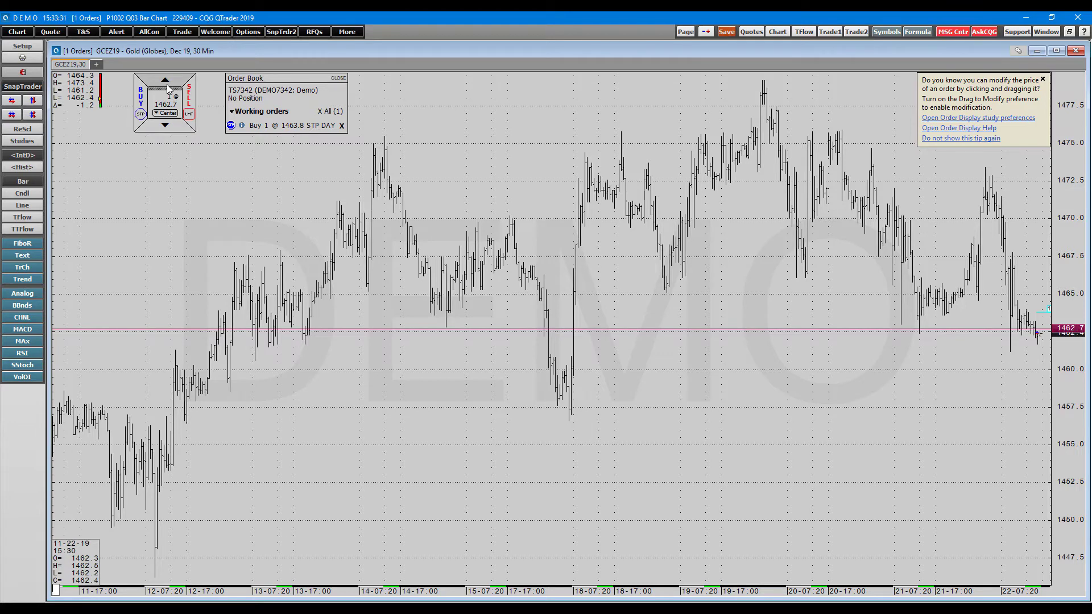
scroll(168, 87, "up", 1)
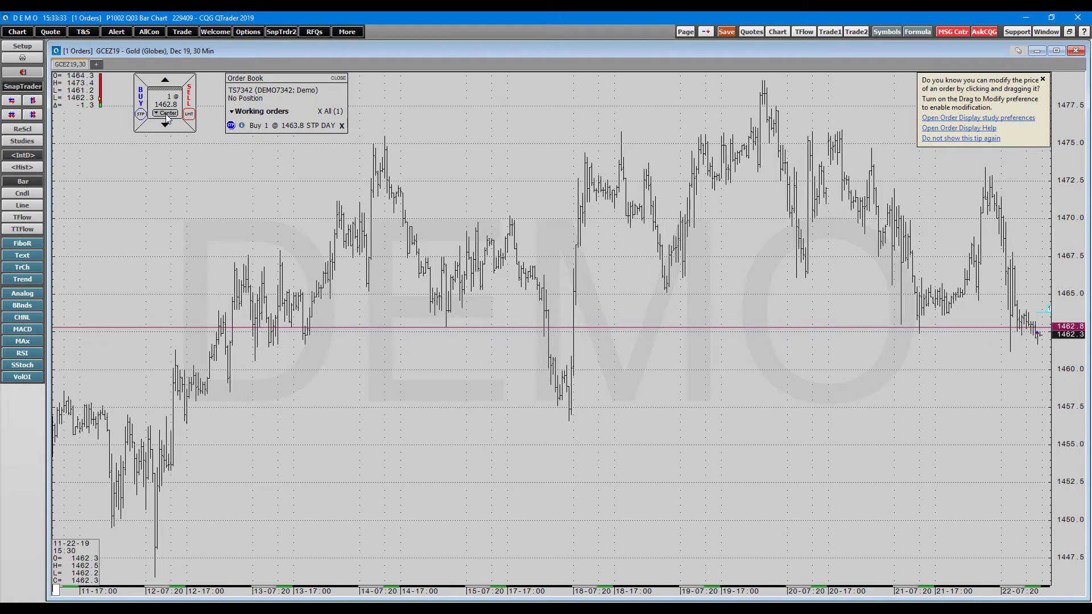
left_click(157, 127)
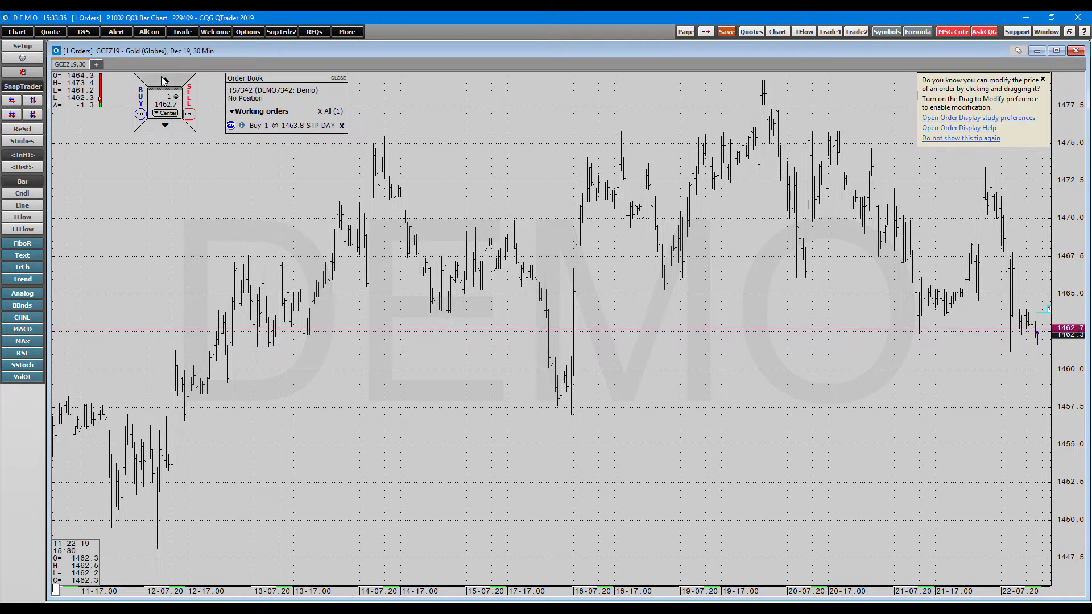
left_click(163, 79)
left_click(163, 80)
left_click(164, 79)
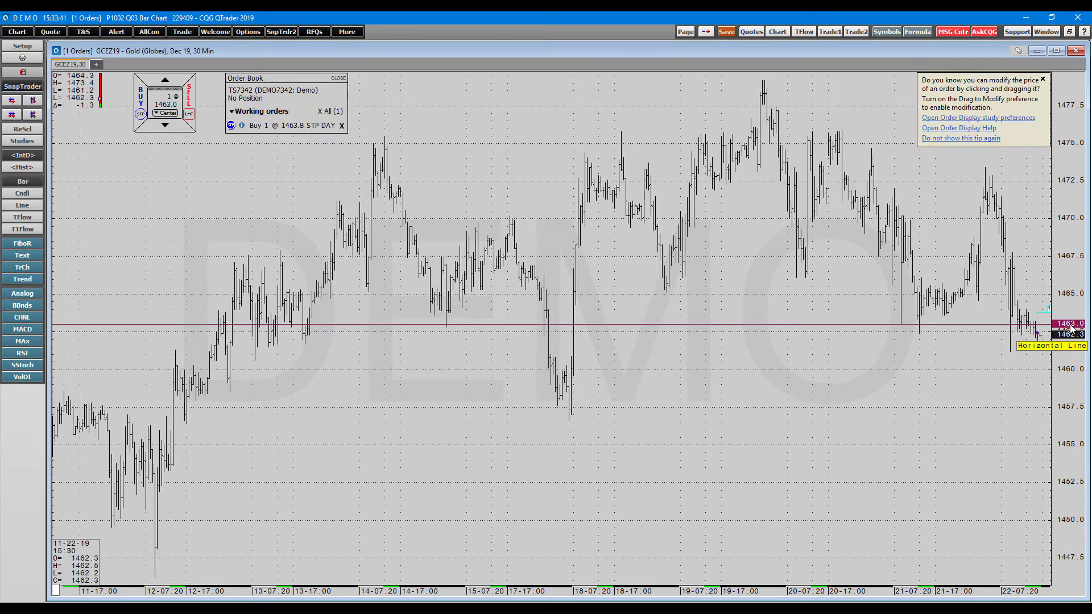
left_click(165, 125)
left_click(164, 126)
left_click(165, 125)
left_click(164, 125)
left_click(162, 125)
left_click(162, 125)
left_click(162, 125)
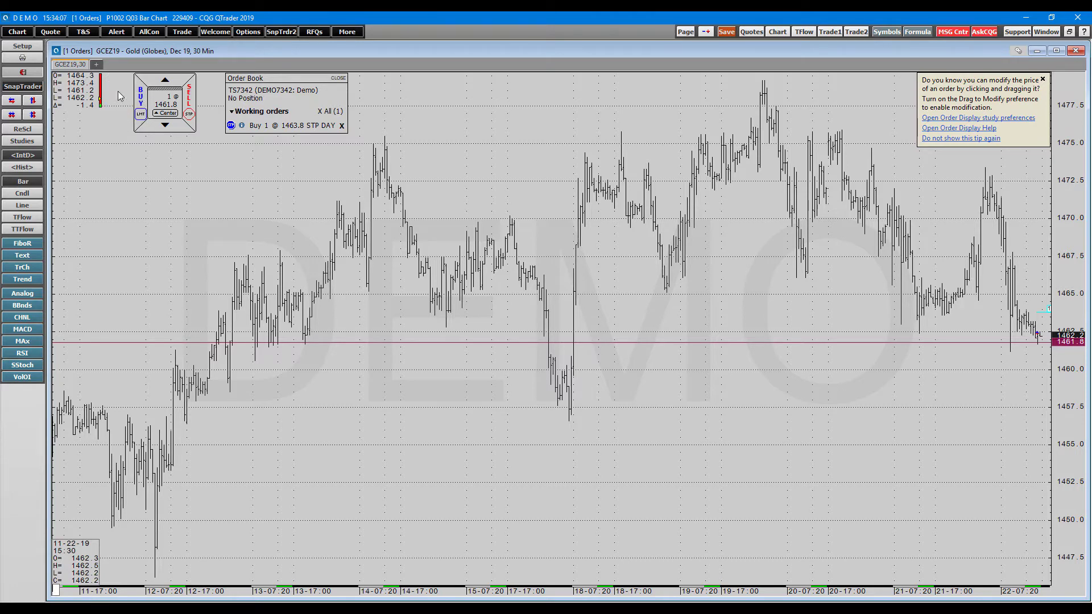
left_click(159, 114)
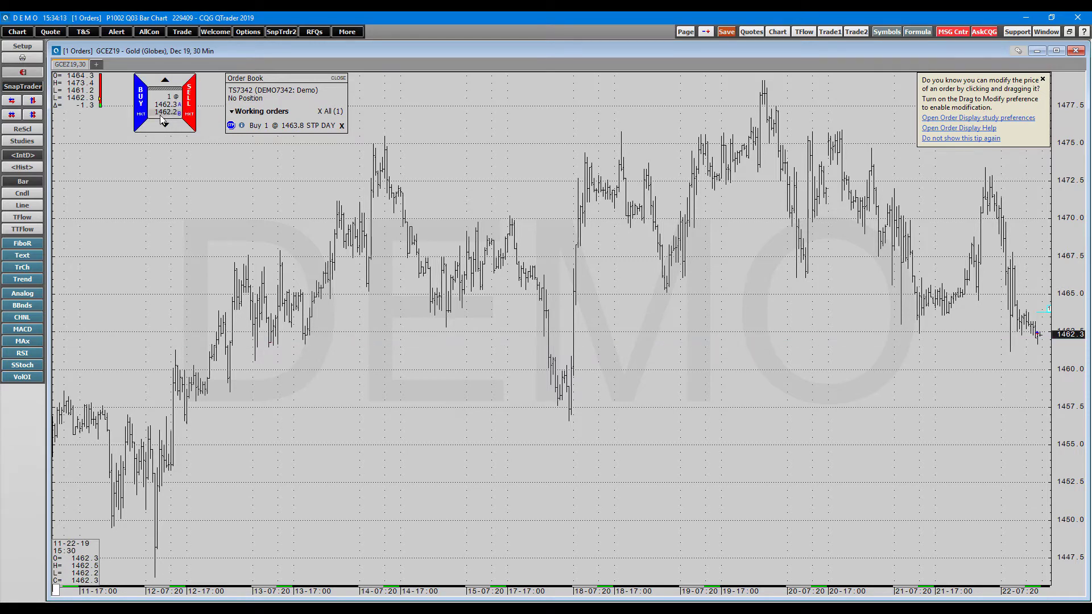
Switch the chart to the SnapTrader 2.0 pad and place it below the Order Book
right_click(169, 183)
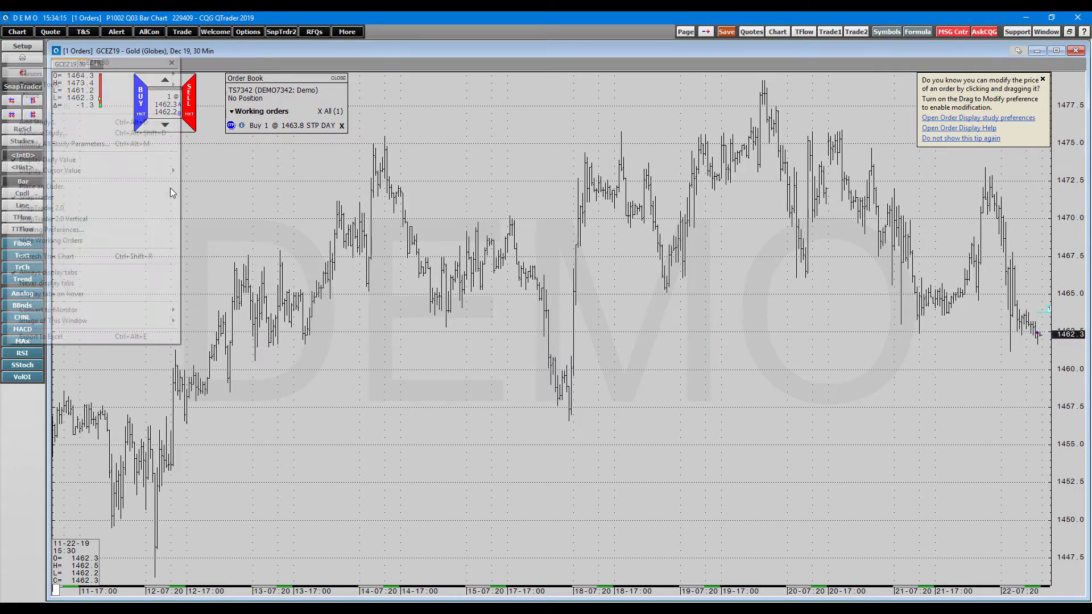
left_click(77, 207)
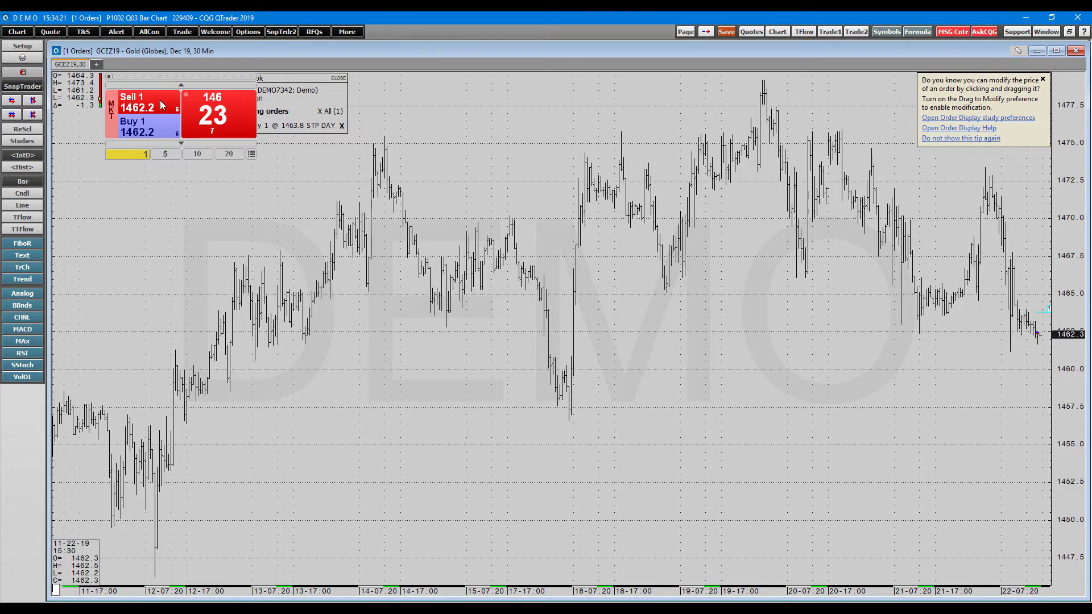
left_click_drag(180, 86, 180, 152)
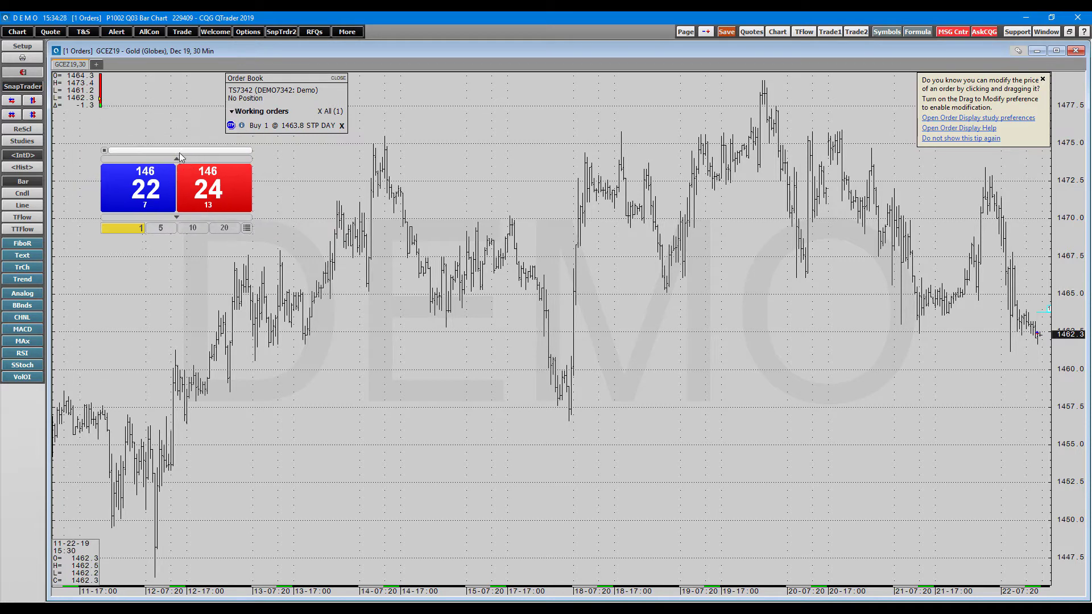
Collapse and re-expand the pad, then raise its Buy and Sell prices one tick to 1462.4
left_click(104, 152)
left_click(102, 151)
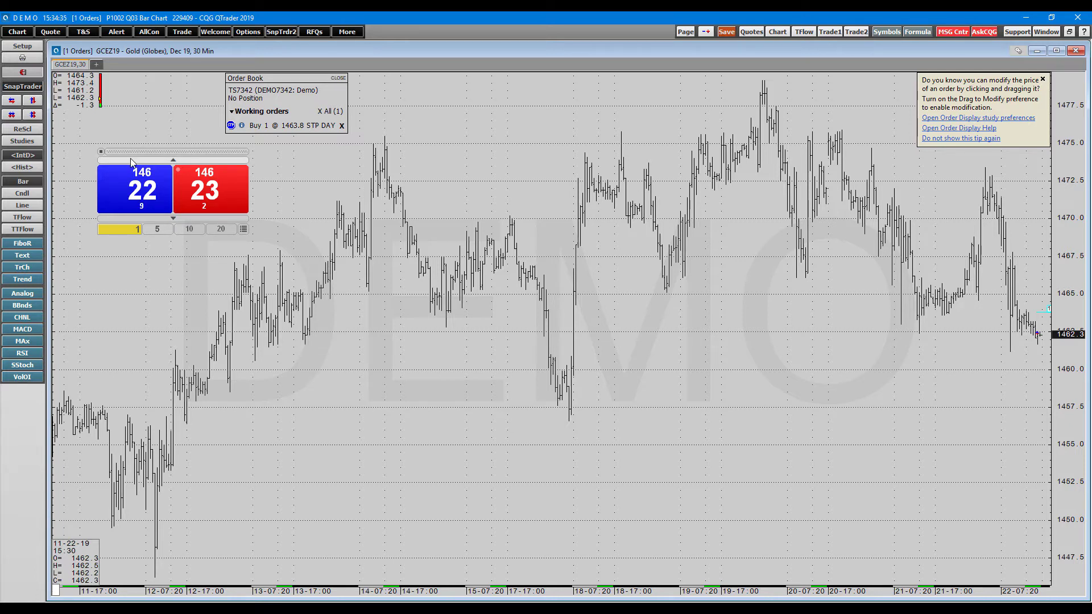
mouse_move(149, 208)
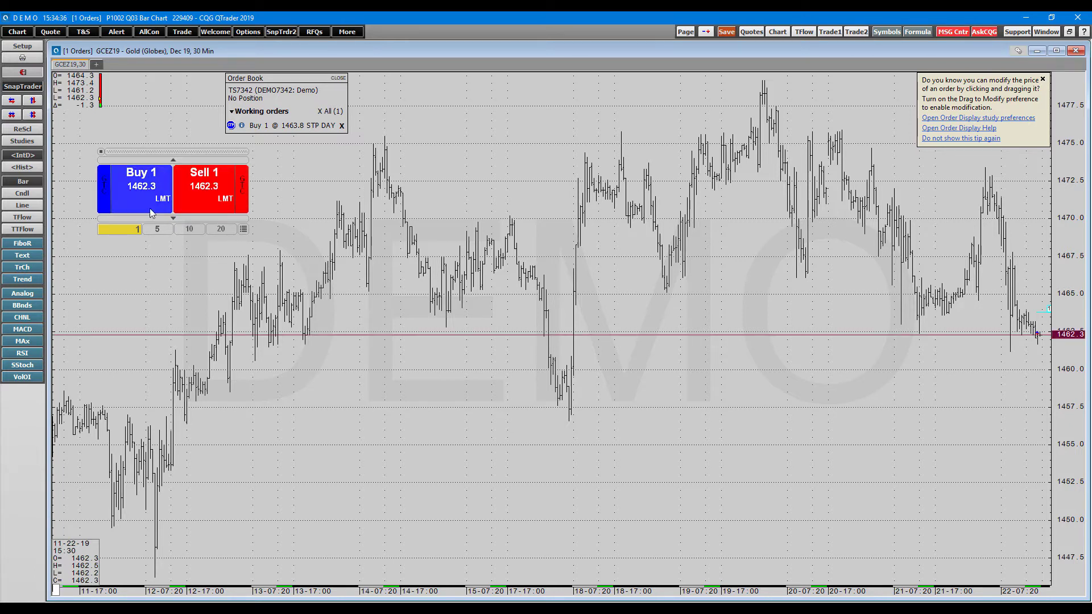
left_click(174, 160)
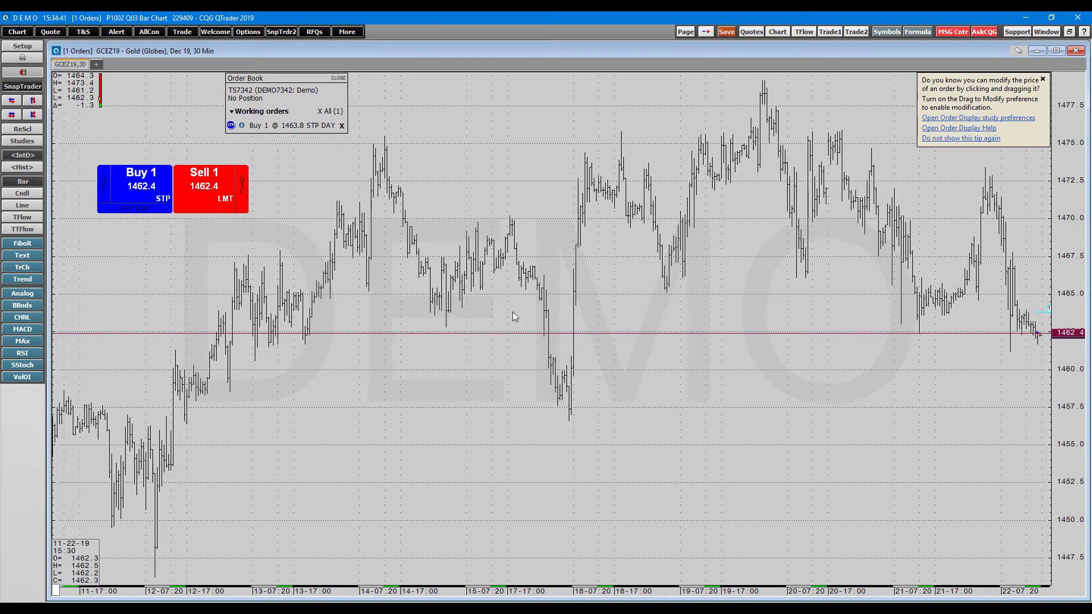
mouse_move(209, 185)
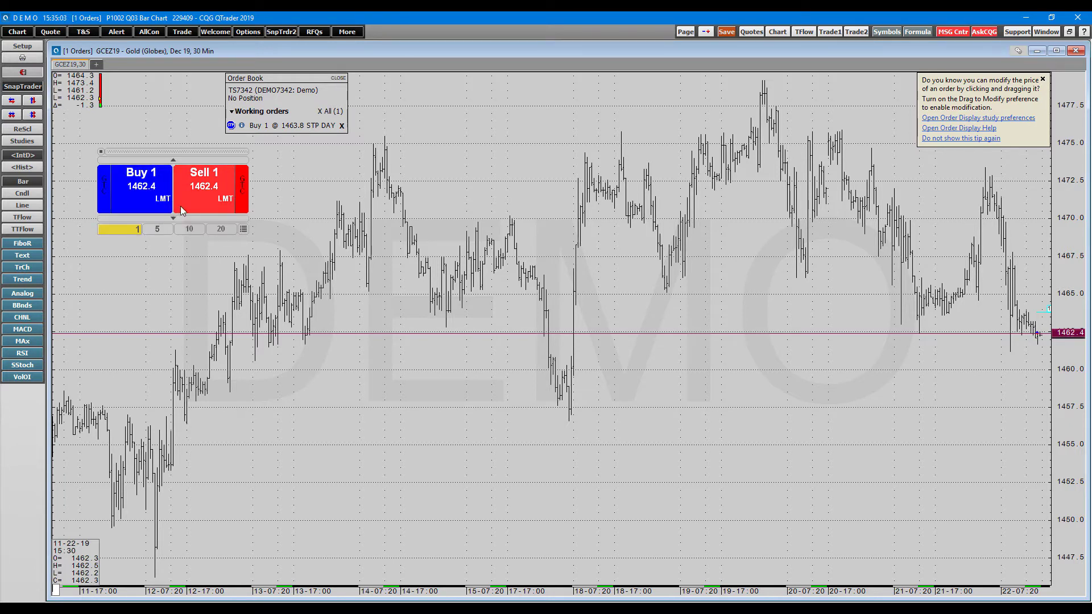
Show the SnapTrader pad's order Types list with LMT, DAY and Normal selected
left_click(244, 229)
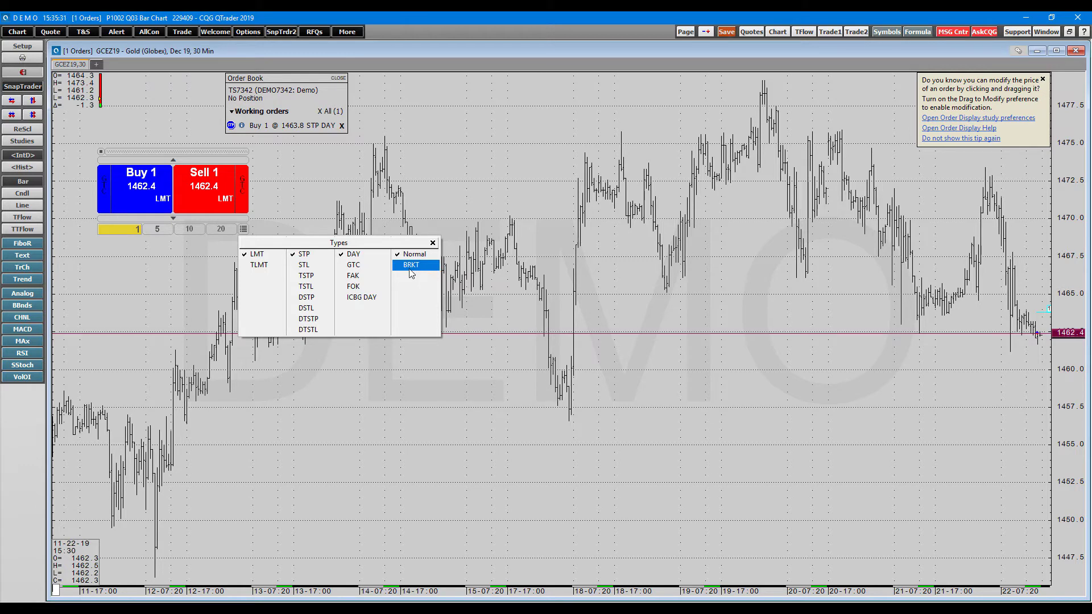
Switch to the vertical SnapTrader 2.0 layout and move the pad up near the chart's top
right_click(165, 269)
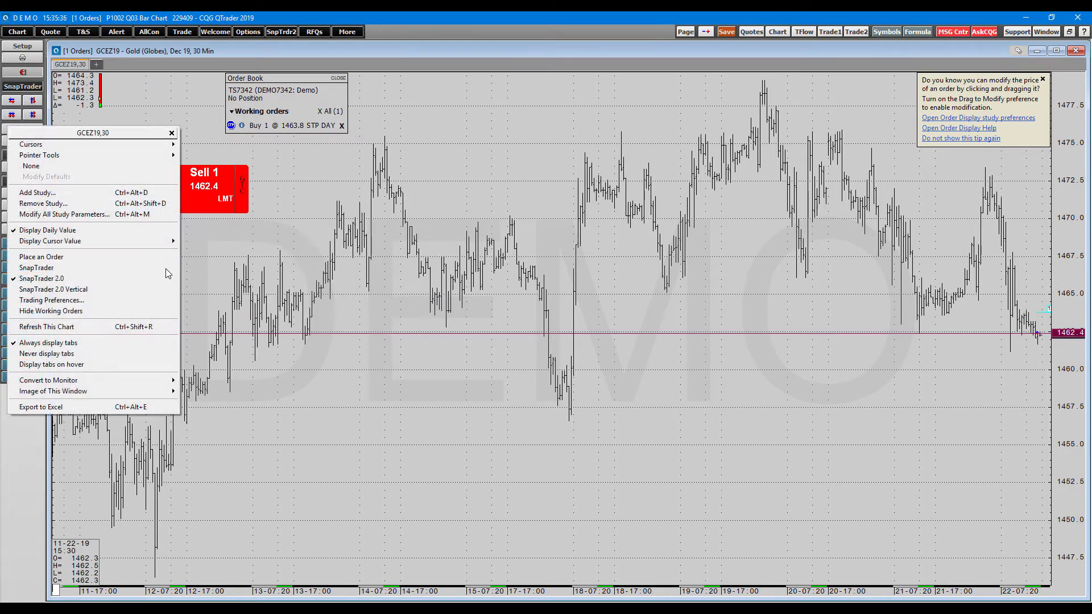
left_click(77, 289)
mouse_move(152, 169)
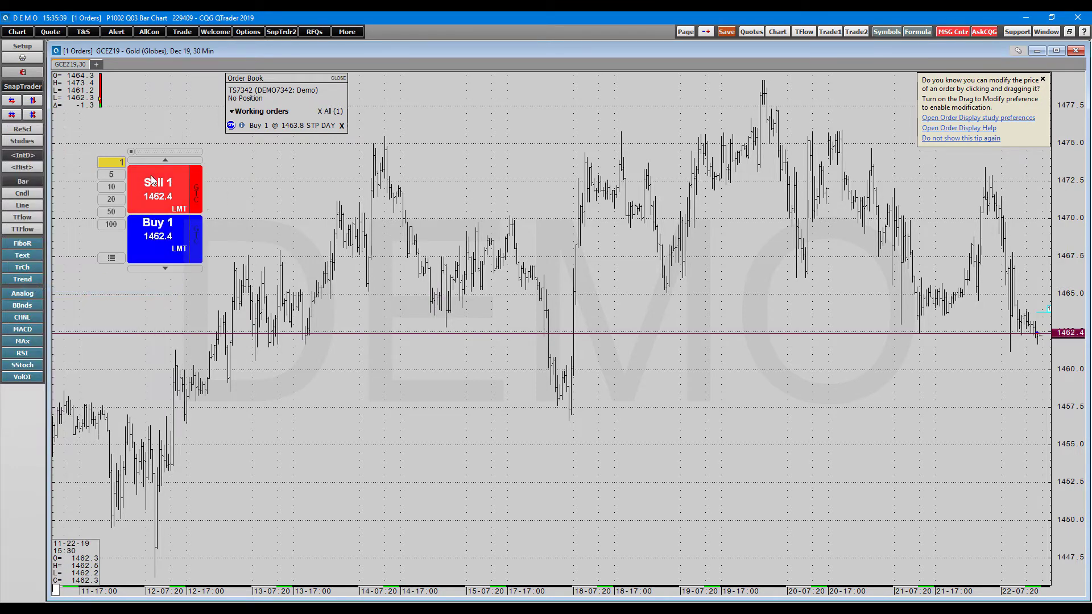
left_click_drag(162, 150, 175, 84)
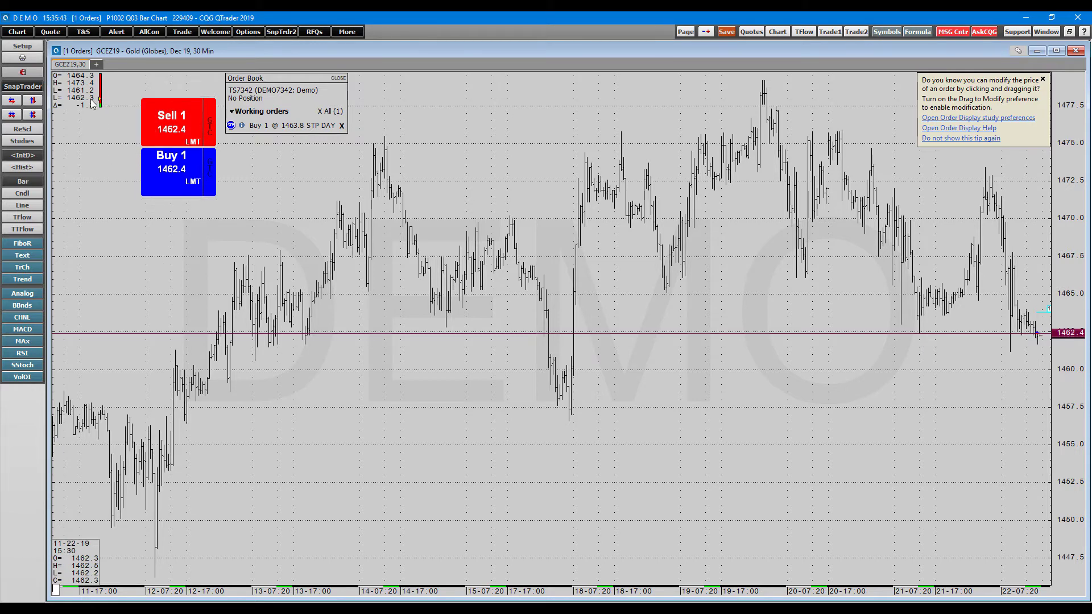
right_click(88, 194)
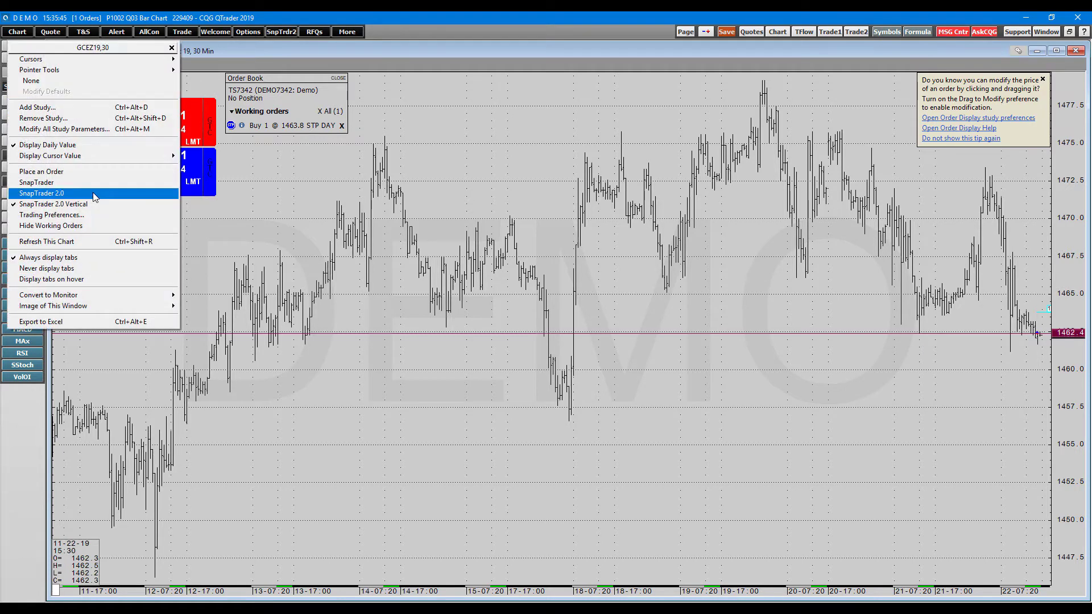
left_click(59, 172)
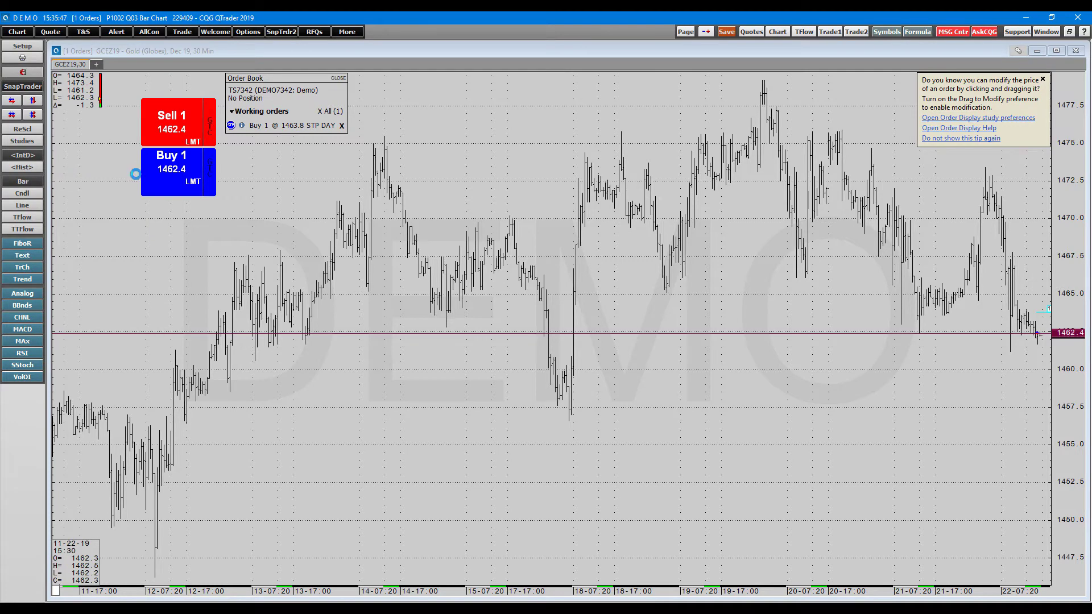
Move the Gold trading ladder off the Order Book and minimize it to reveal the chart
left_click_drag(167, 71, 203, 97)
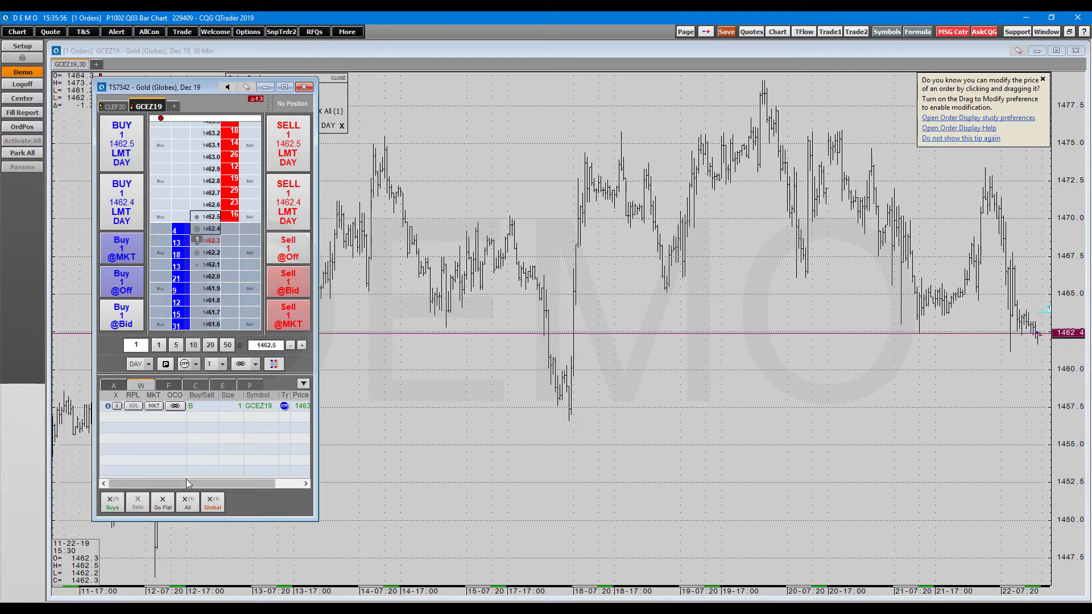
left_click_drag(200, 483, 148, 483)
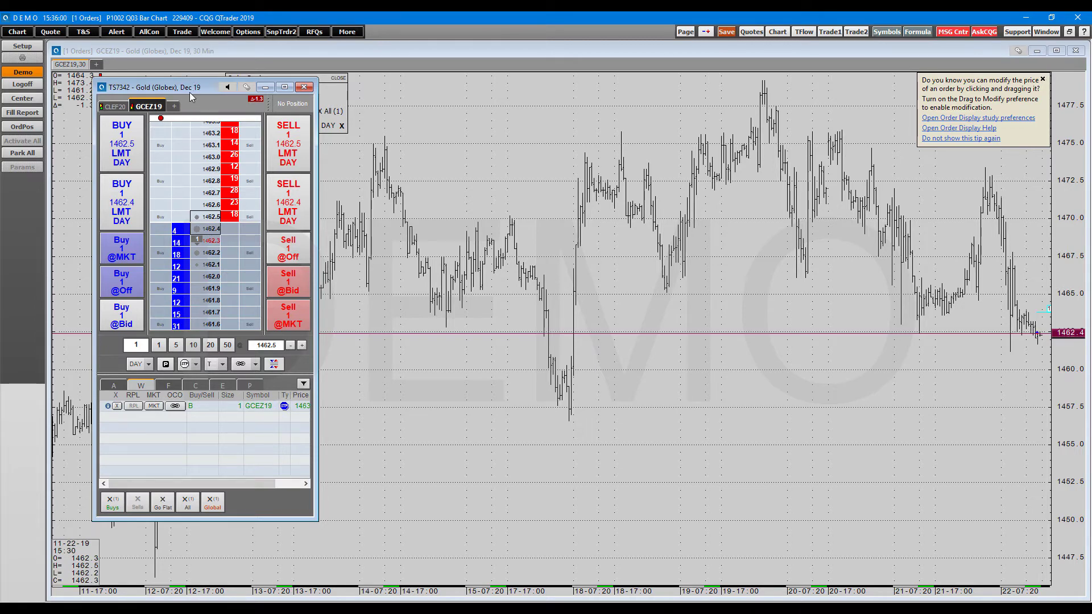
left_click(227, 87)
left_click_drag(203, 92, 451, 138)
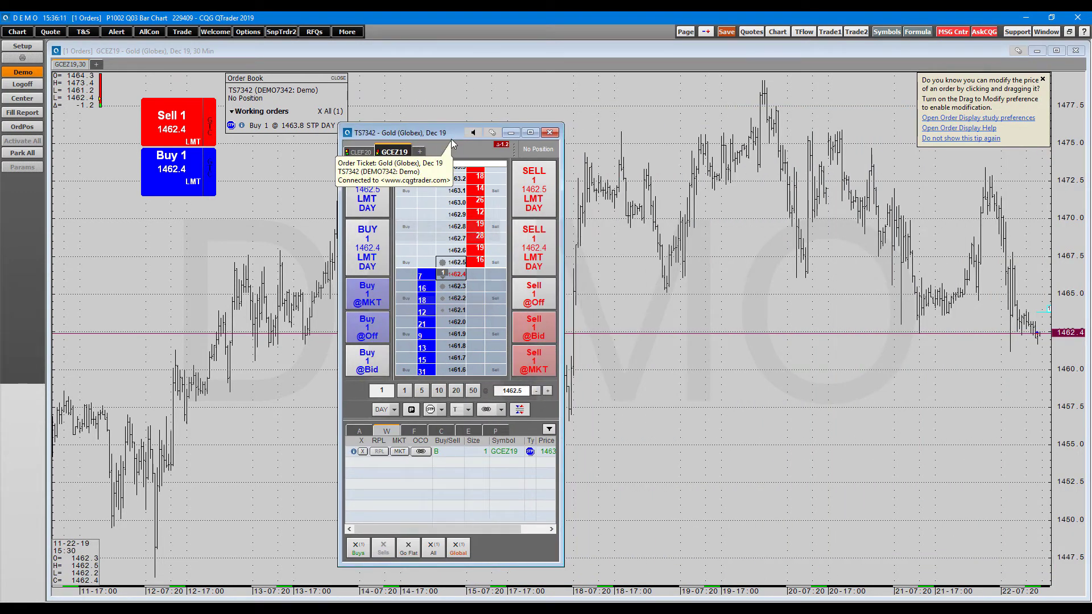
left_click(510, 133)
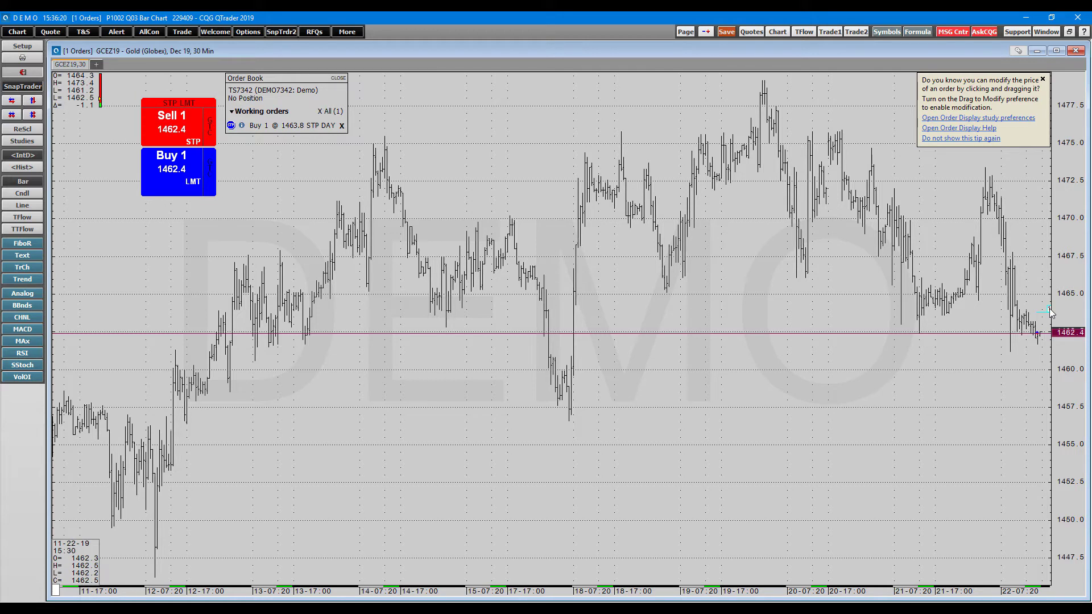
Open the GCEZ19,30 Order Display study preferences from the stop-order marker's tip box
mouse_move(1045, 312)
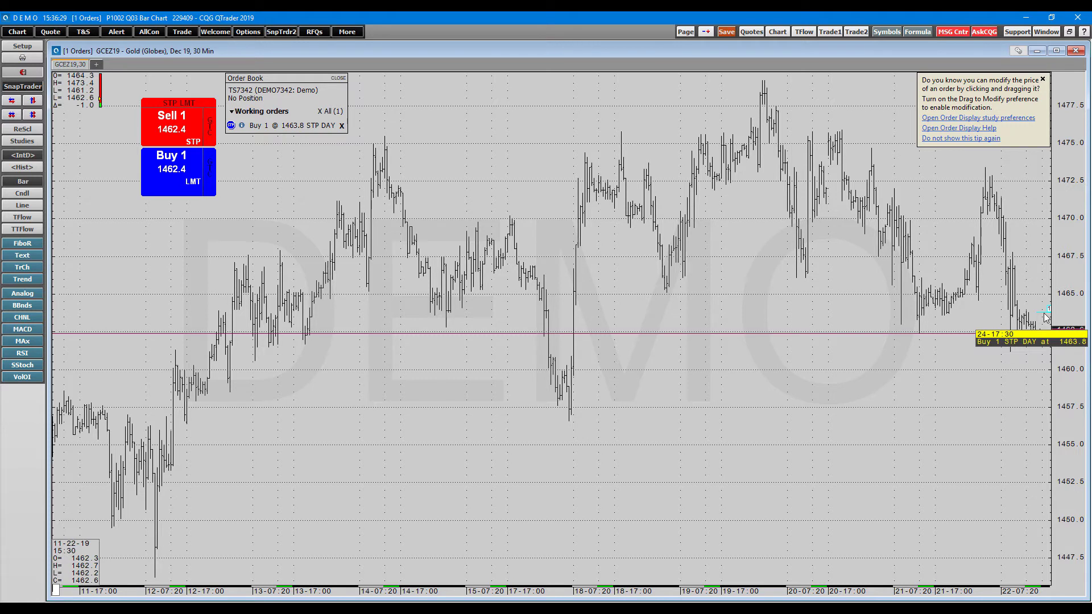
left_click(961, 118)
Tick Drag to Modify, keeping Cursor Value None, Order Filter All orders, Show Fills Combined, and save
left_click_drag(950, 89, 725, 208)
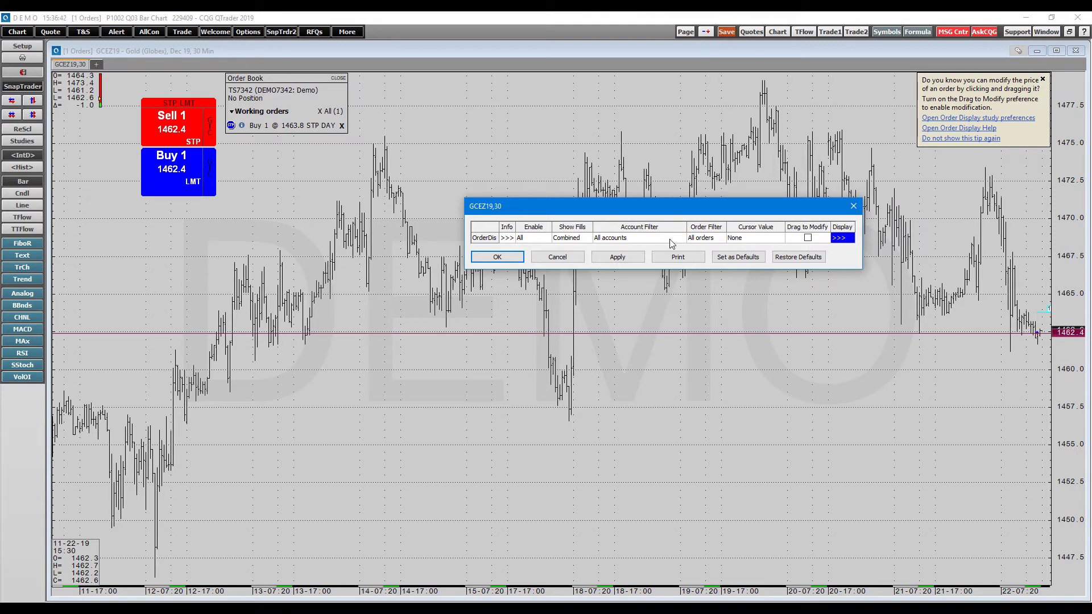
left_click(750, 239)
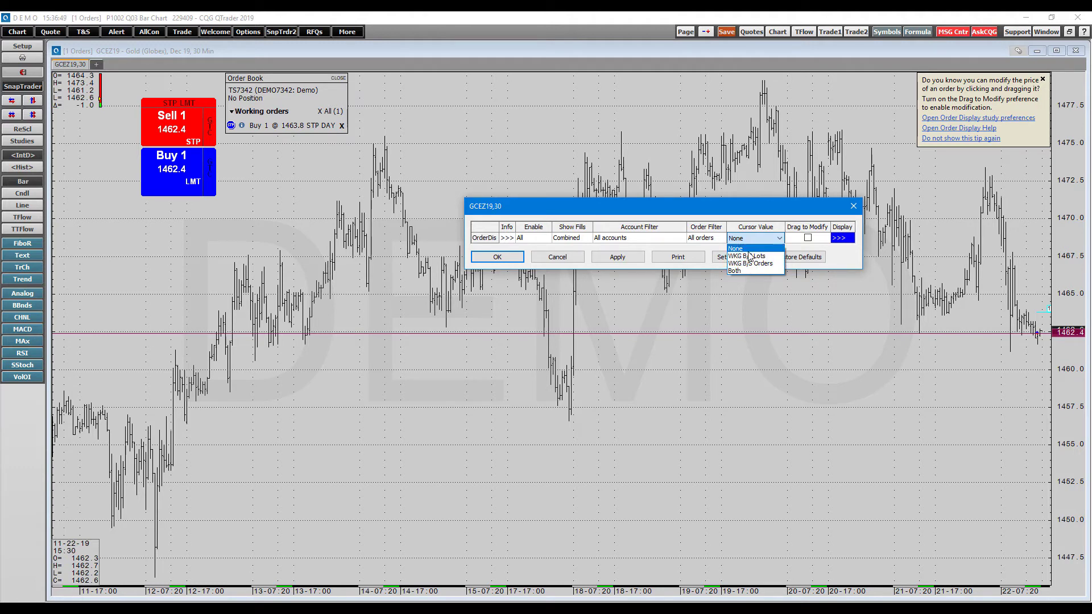
left_click(749, 215)
left_click(711, 238)
left_click(711, 227)
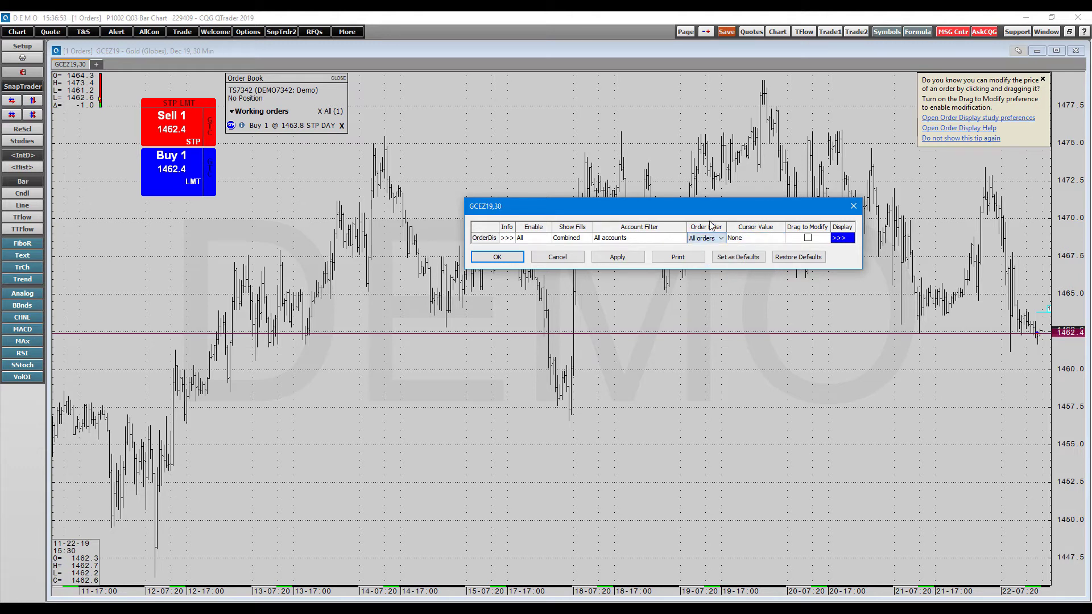
left_click(574, 240)
left_click(574, 240)
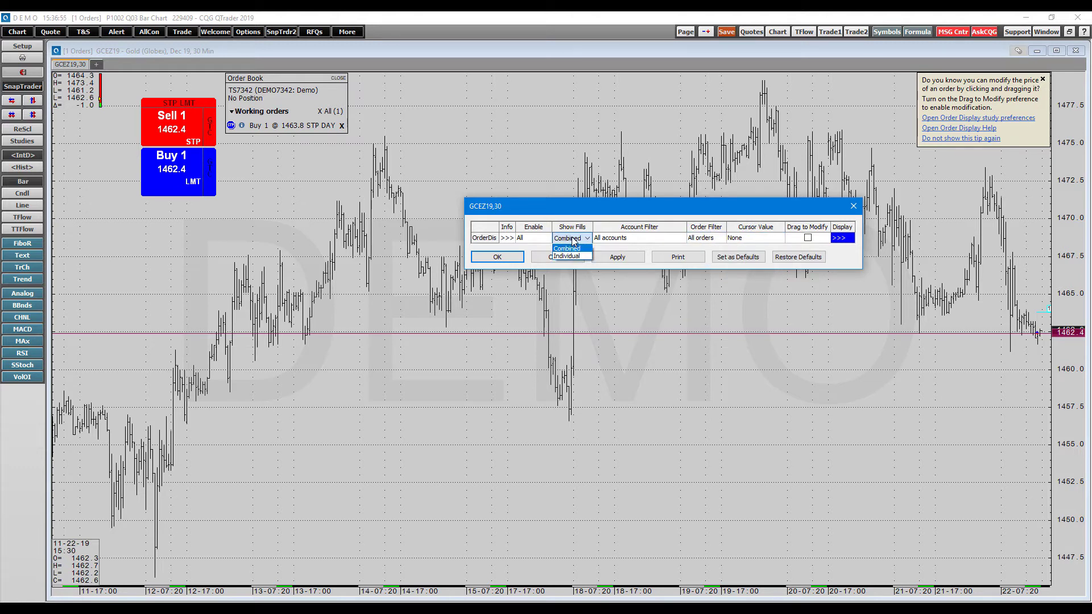
left_click(545, 206)
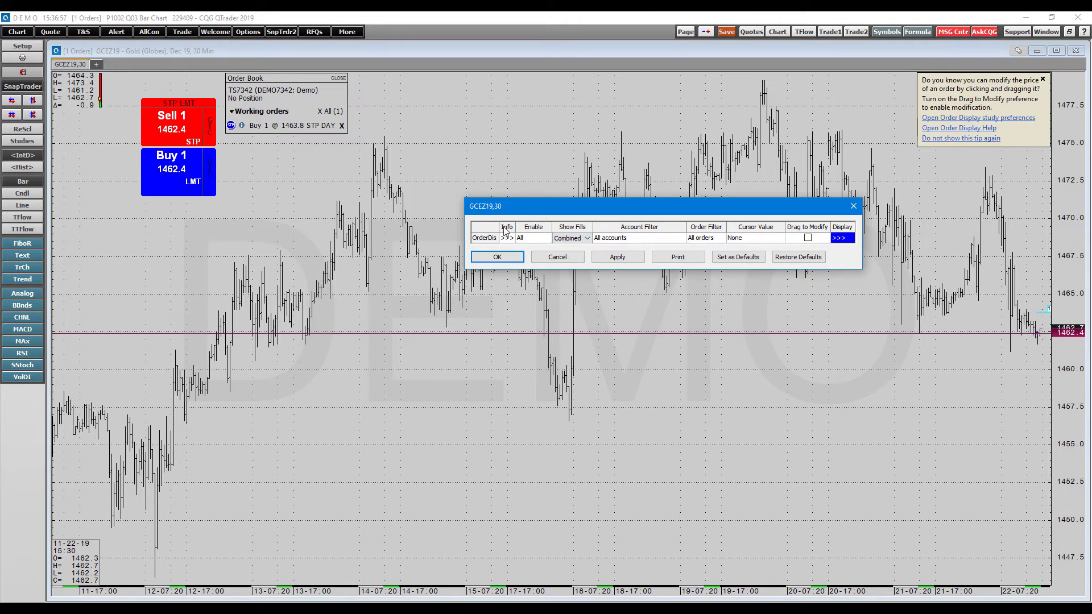
left_click(809, 239)
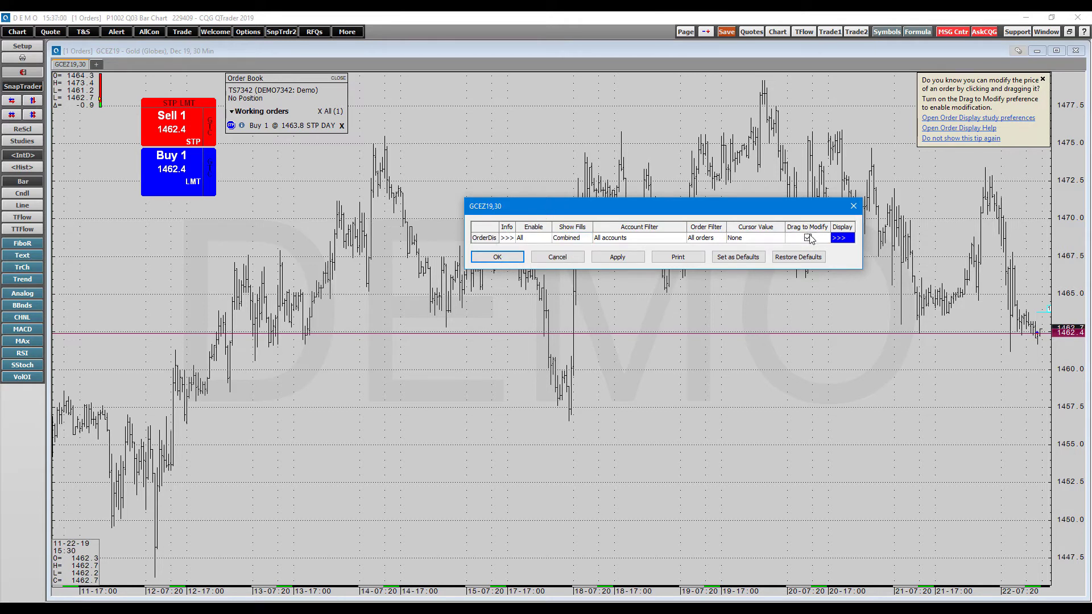
left_click(518, 257)
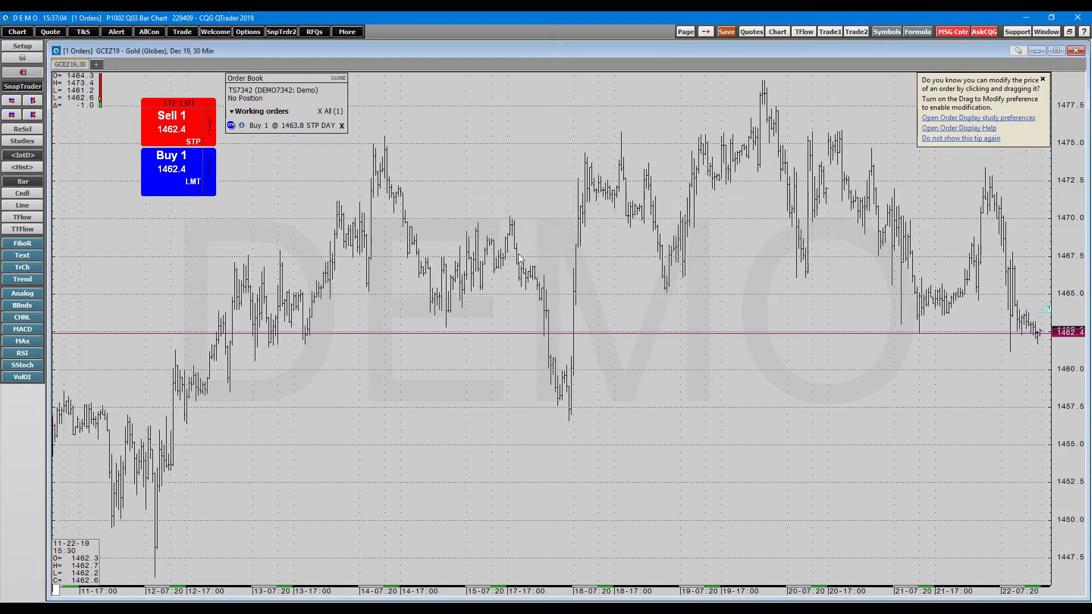
left_click(1045, 317)
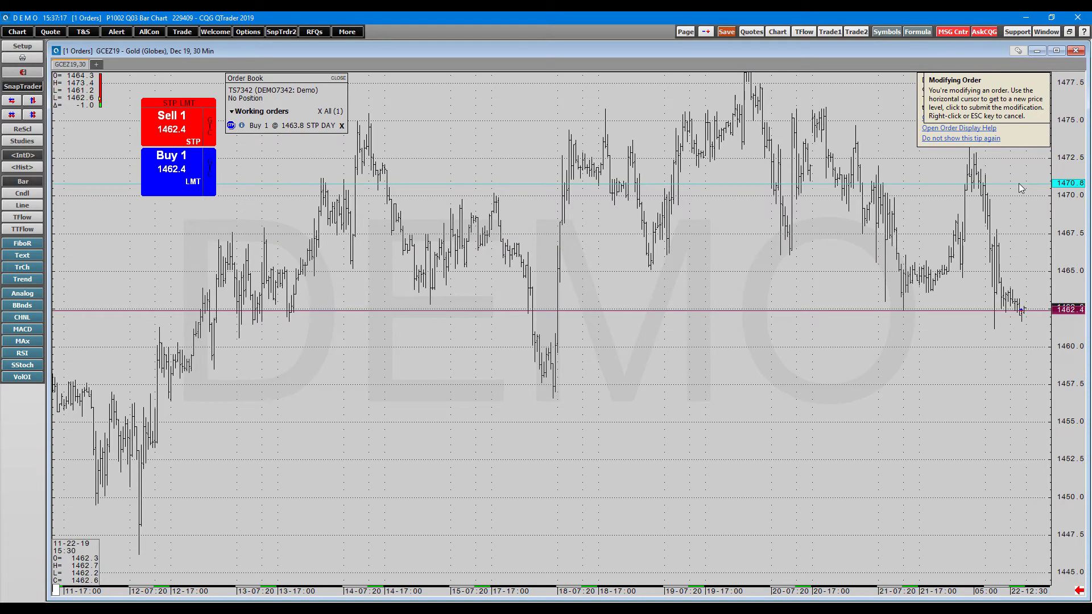
left_click(1026, 391)
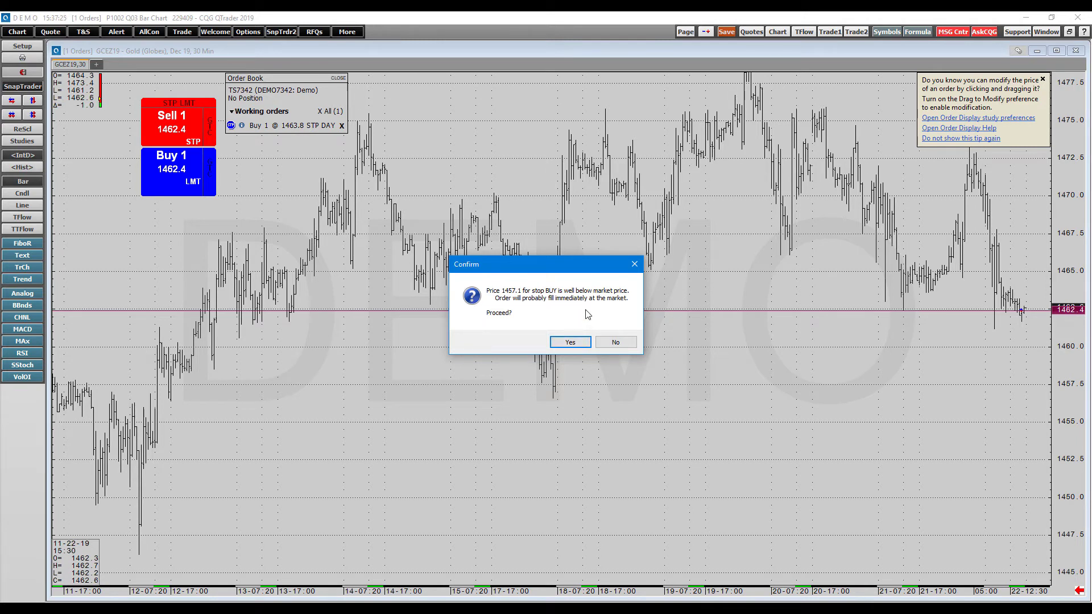
left_click(570, 343)
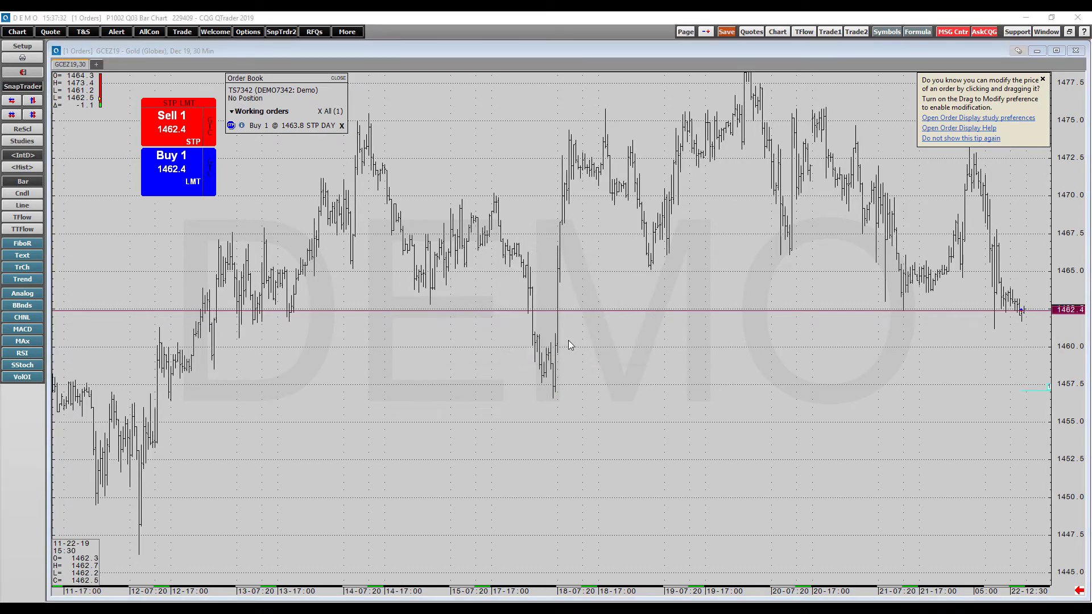
left_click(1035, 290)
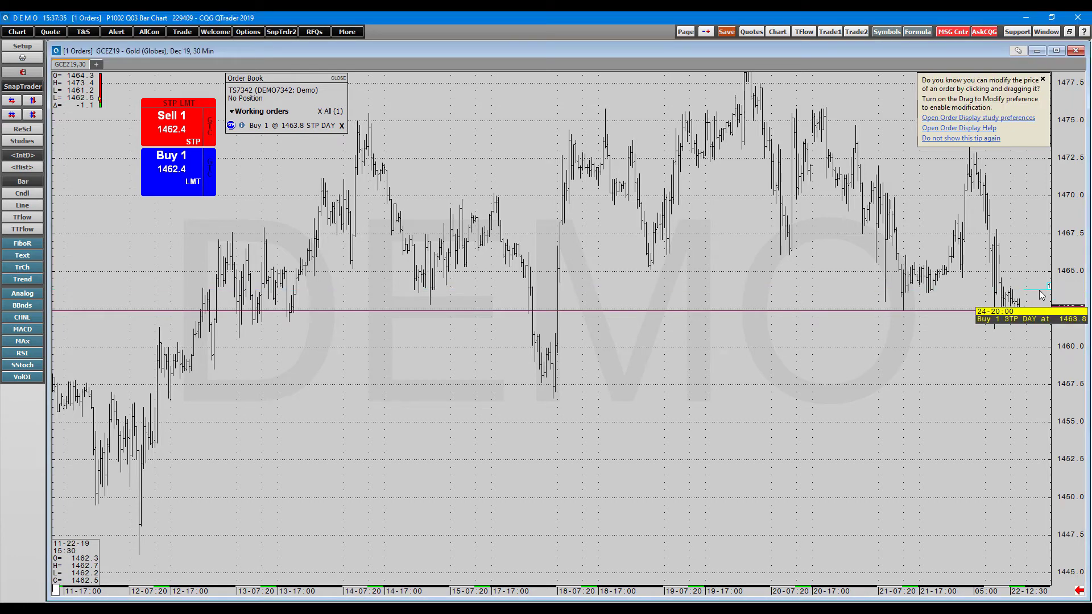
Drag the buy stop line up from 1463.8 to 1466.4, then adjust it to 1466.7
left_click(1041, 294)
left_click_drag(1041, 294, 1029, 199)
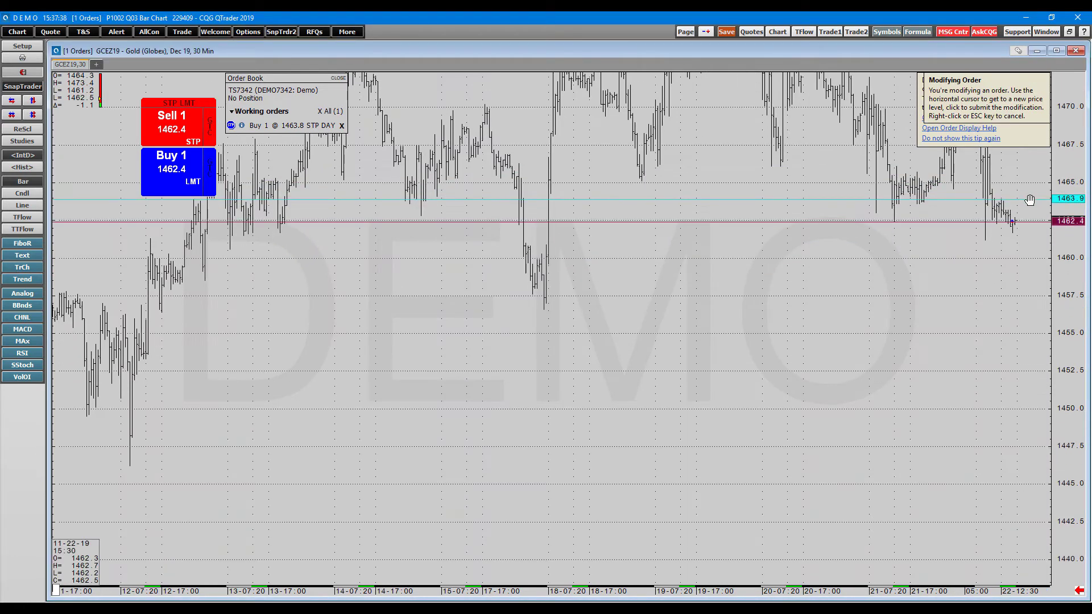
left_click(1031, 161)
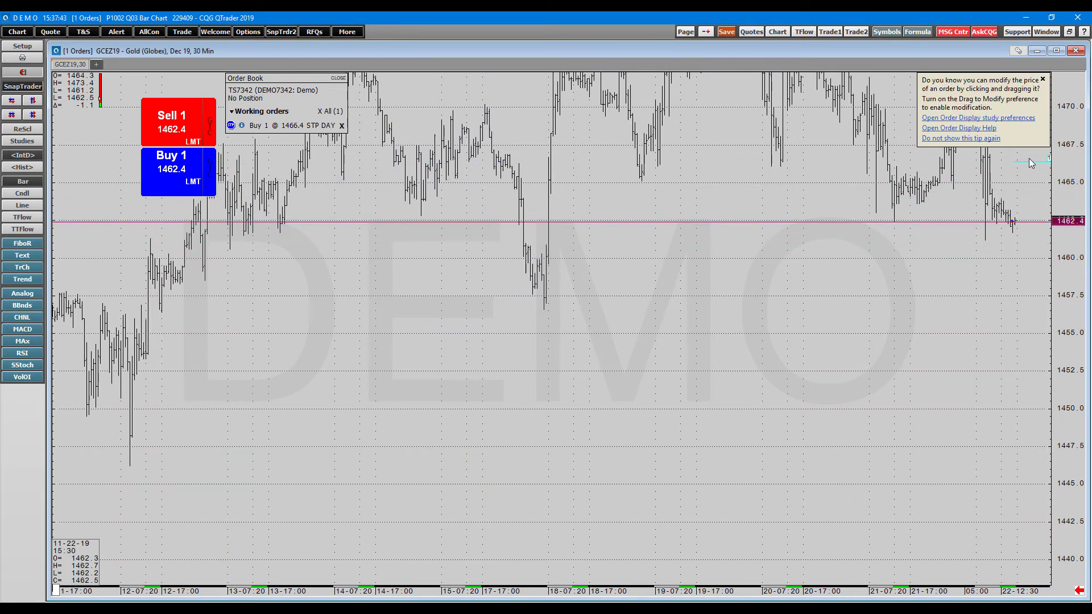
left_click(1035, 160)
left_click(1032, 156)
Change the working buy stop's quantity to 5 contracts in the Order Book and confirm
left_click(265, 125)
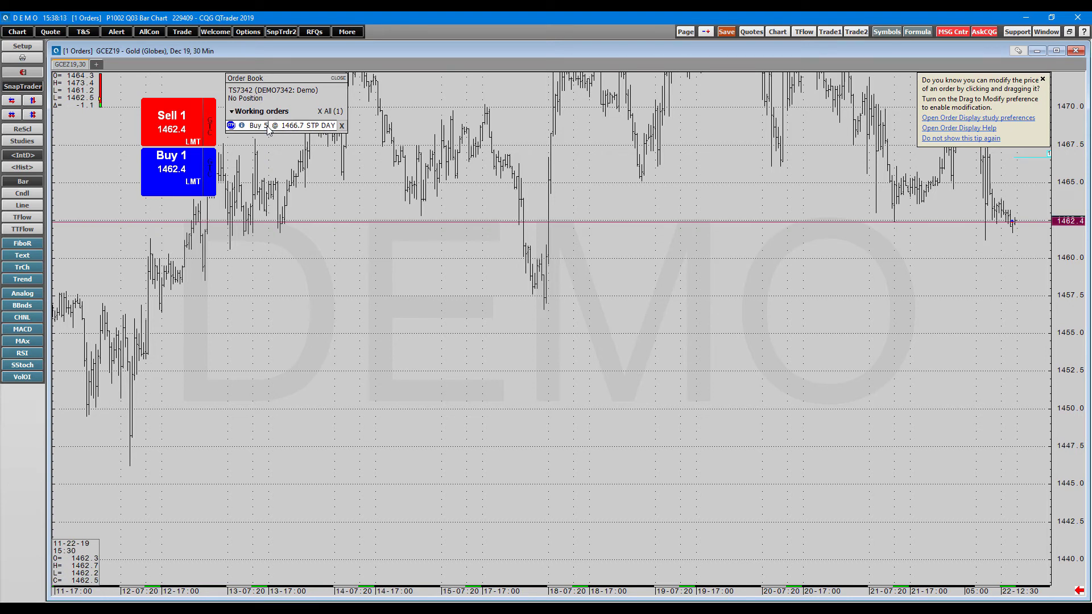
type("5")
key("Return")
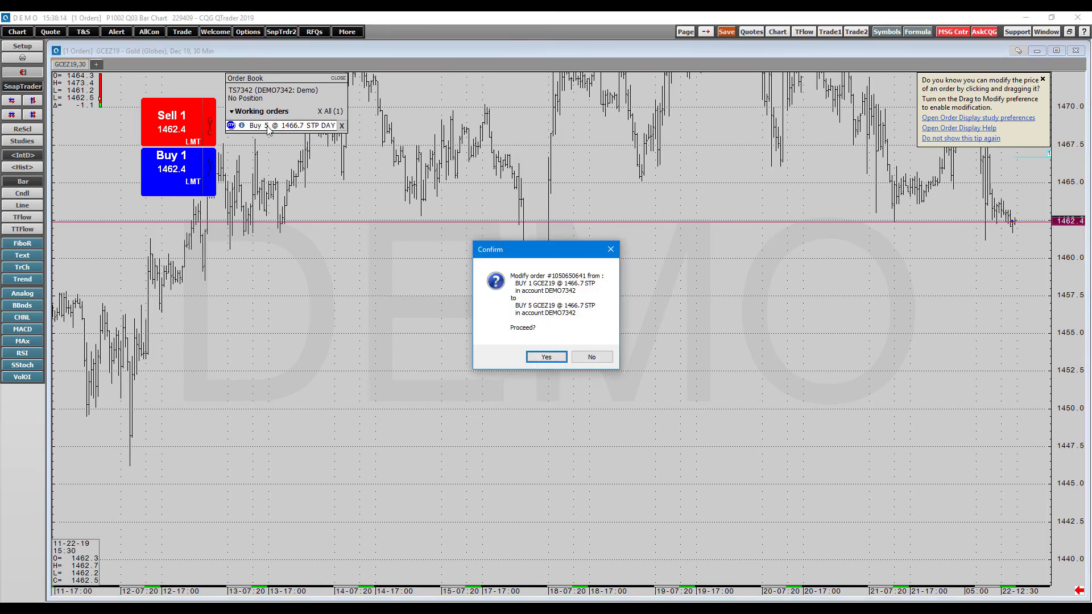
left_click(562, 362)
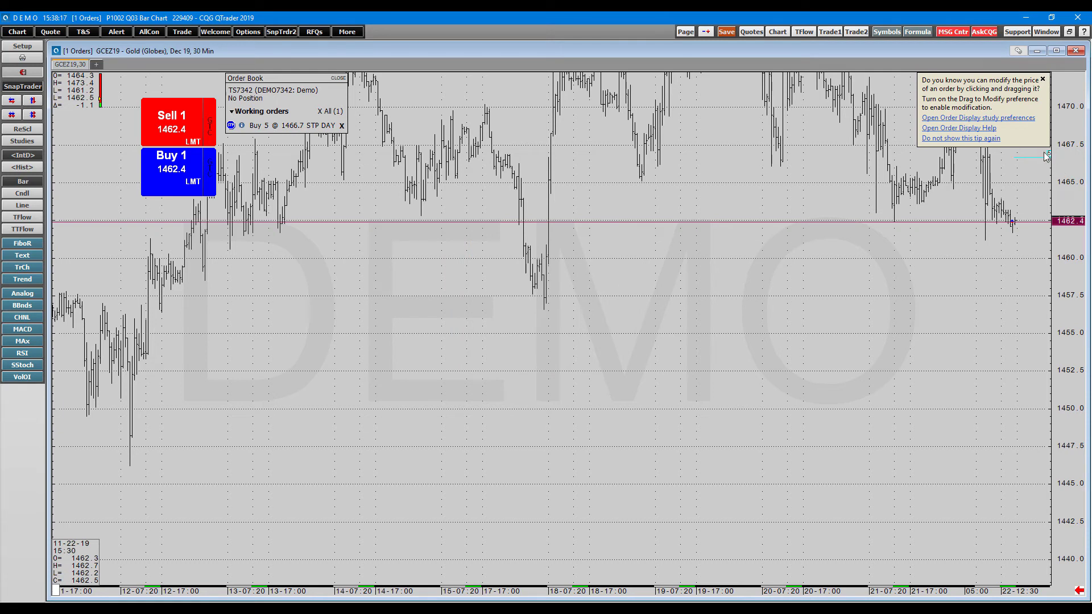
Change the buy stop's price from 1466.7 to 1465.0 and confirm the change
mouse_move(1036, 158)
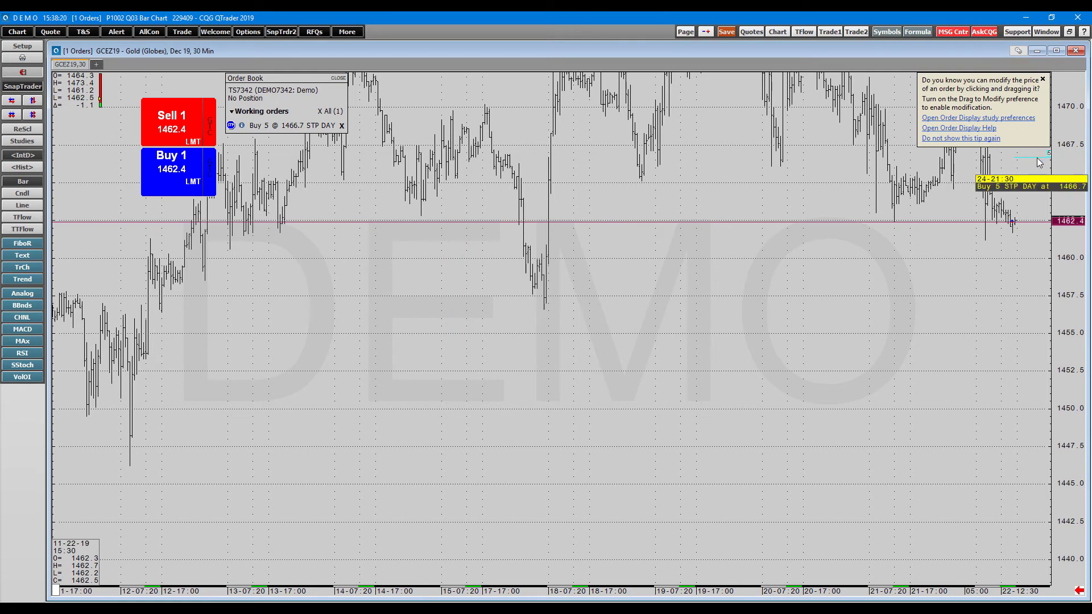
left_click(310, 126)
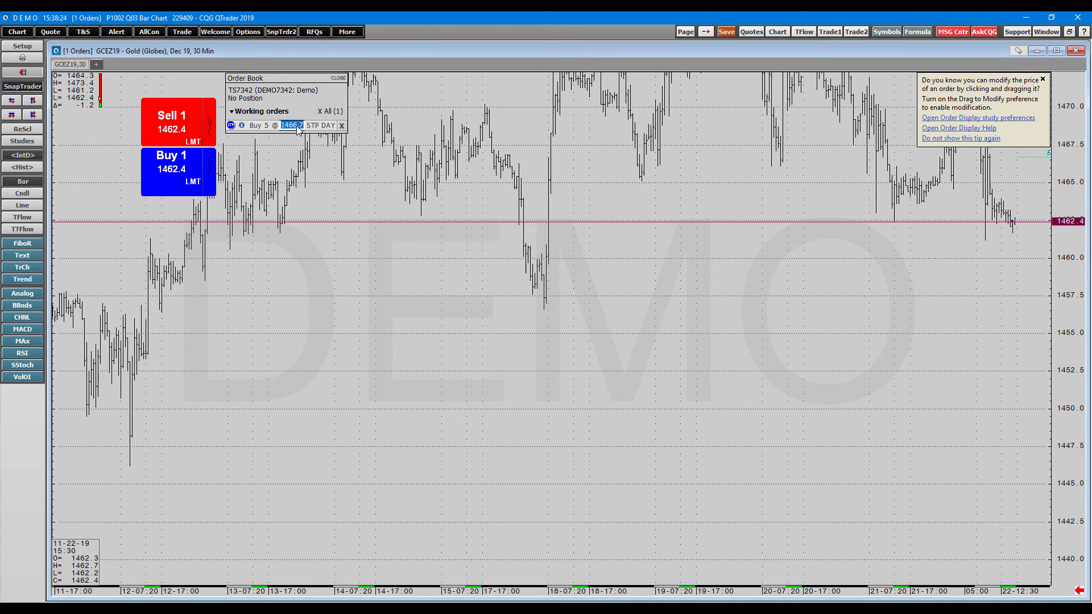
key("BackSpace")
key("BackSpace")
type("1465")
key("Return")
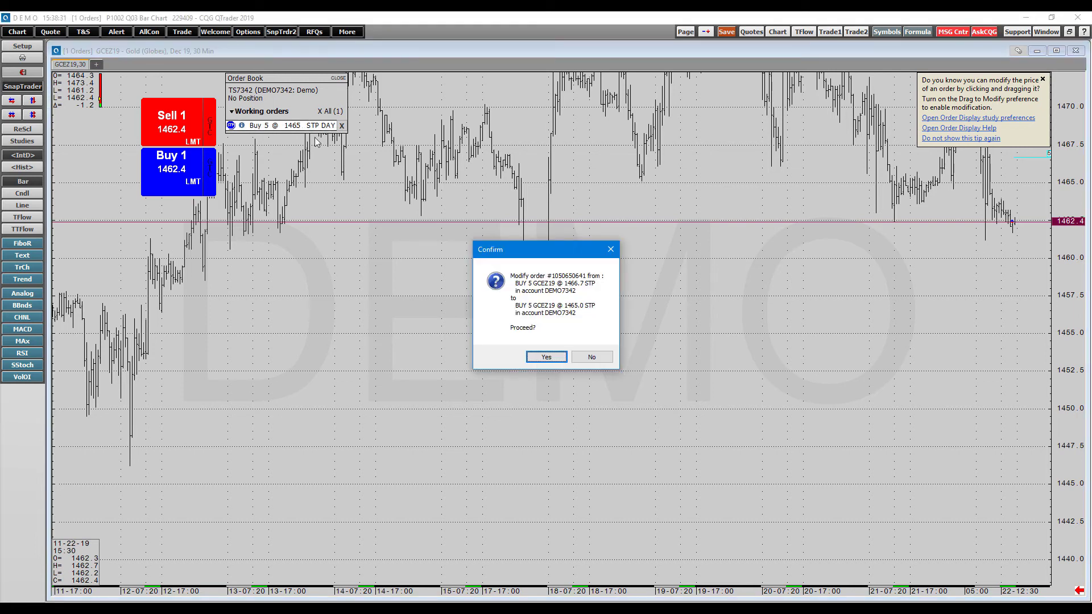
left_click(546, 356)
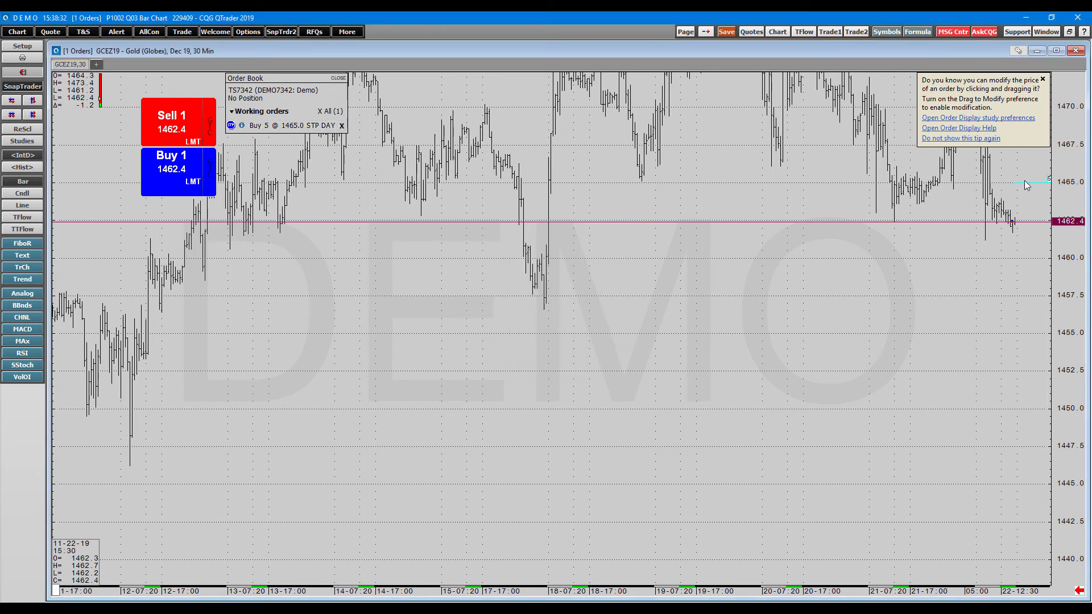
mouse_move(1038, 189)
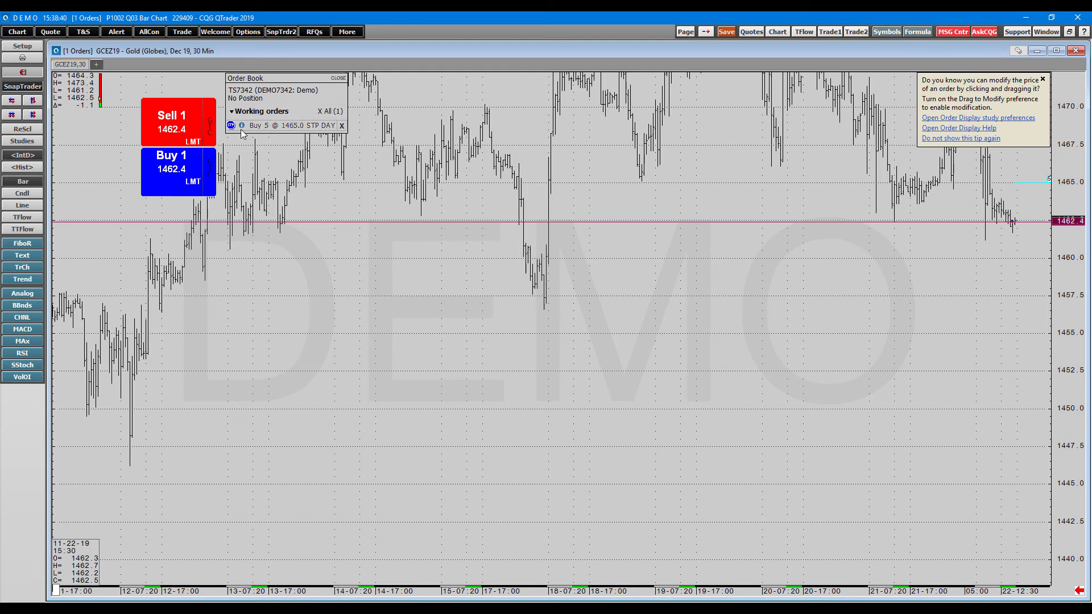
Cancel the Buy 5 @ 1465.0 STP order from its Order Book row, reaching the confirmation
mouse_move(245, 128)
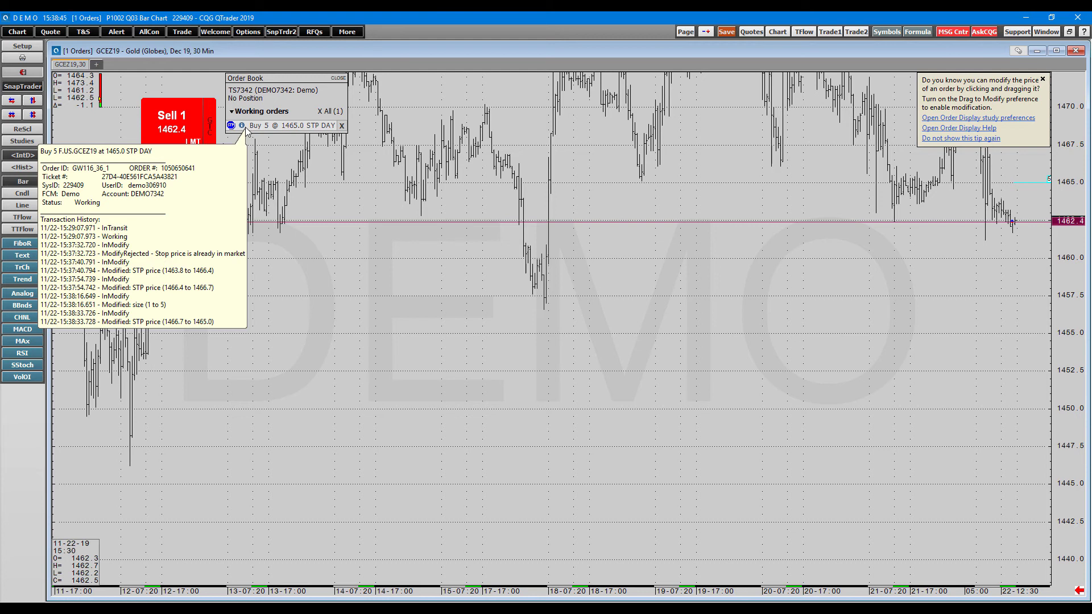
left_click(342, 125)
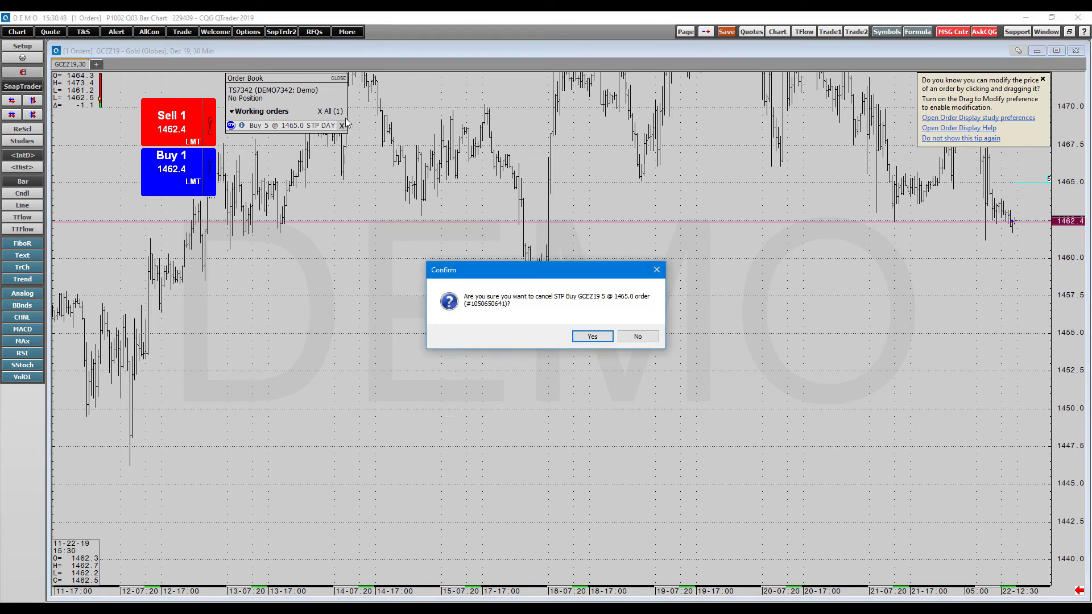